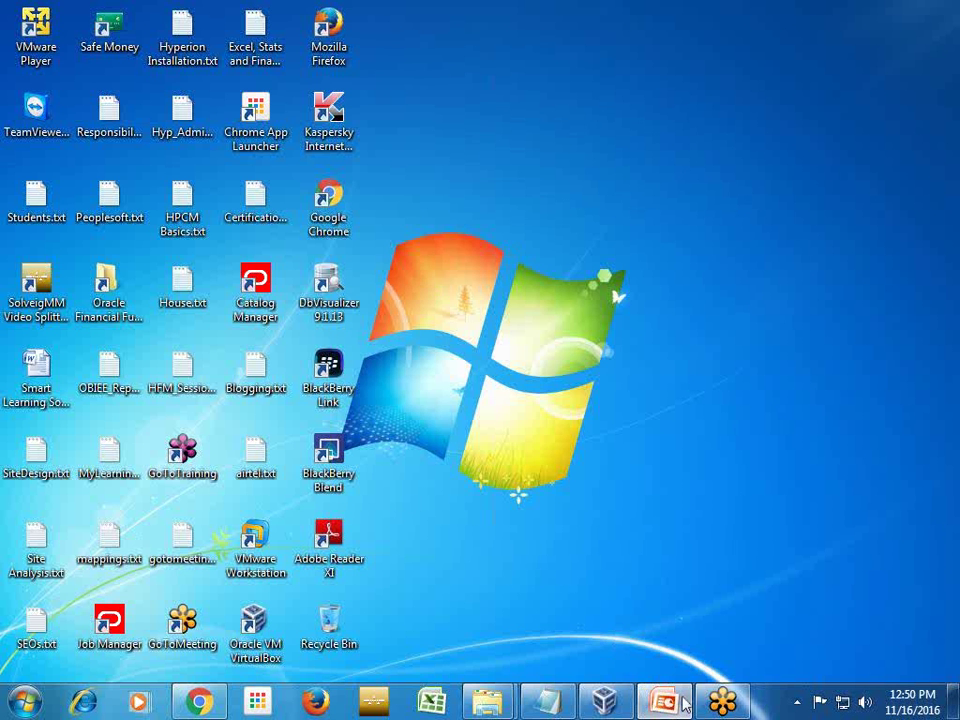
In PowerPoint, copy the slide 3 SQL query that joins employees to their managers.
left_click(664, 698)
left_click(440, 397)
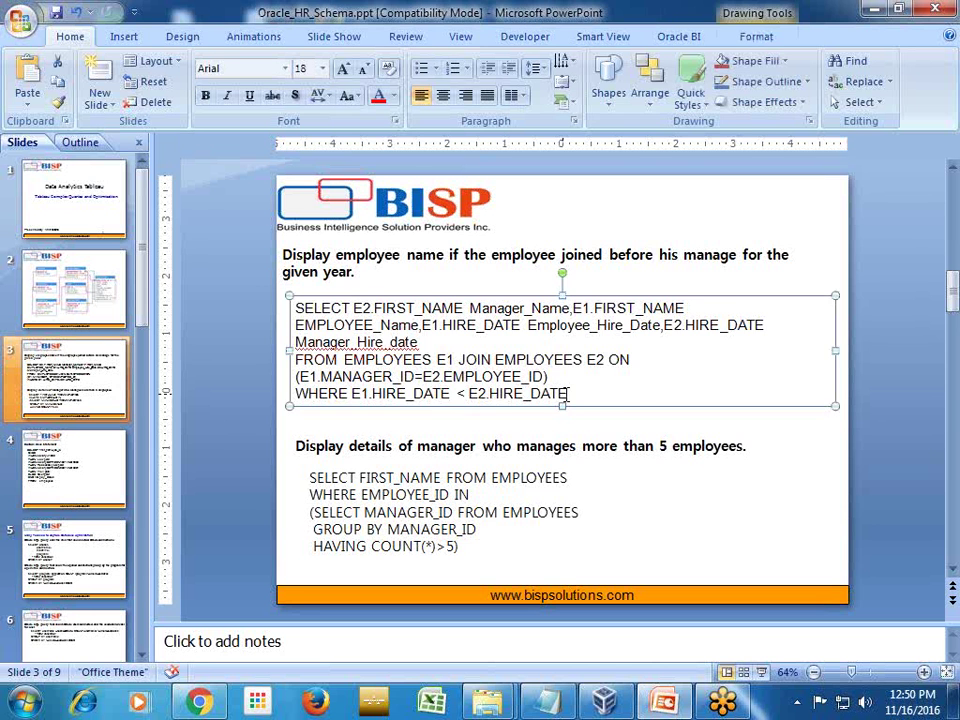
left_click_drag(561, 394, 298, 304)
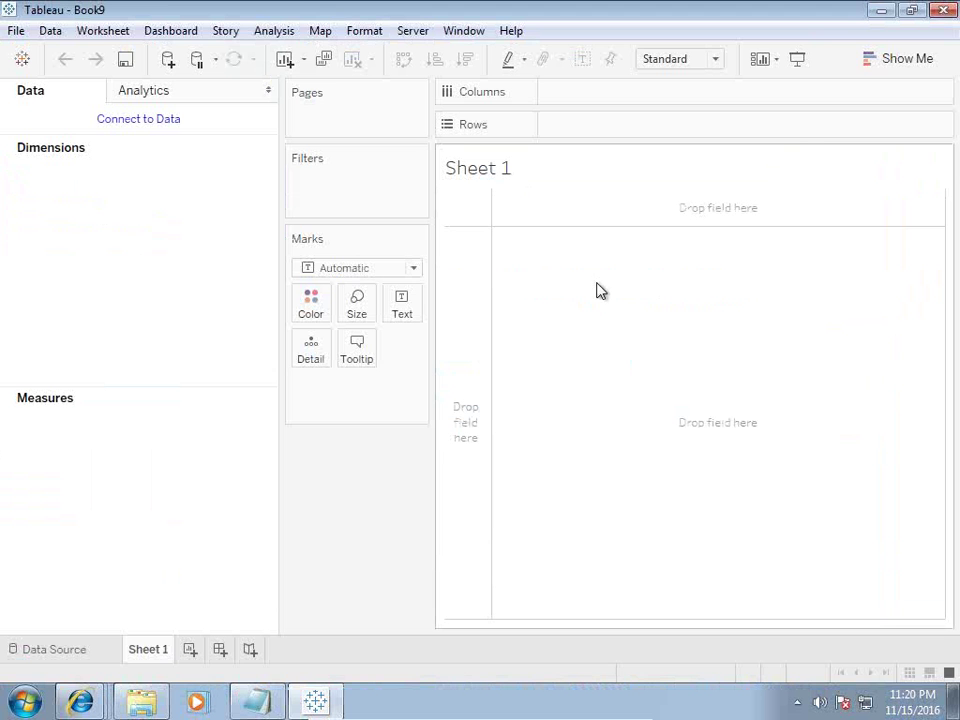
Connect to the Oracle server on localhost, entering the account password to sign in.
left_click(145, 121)
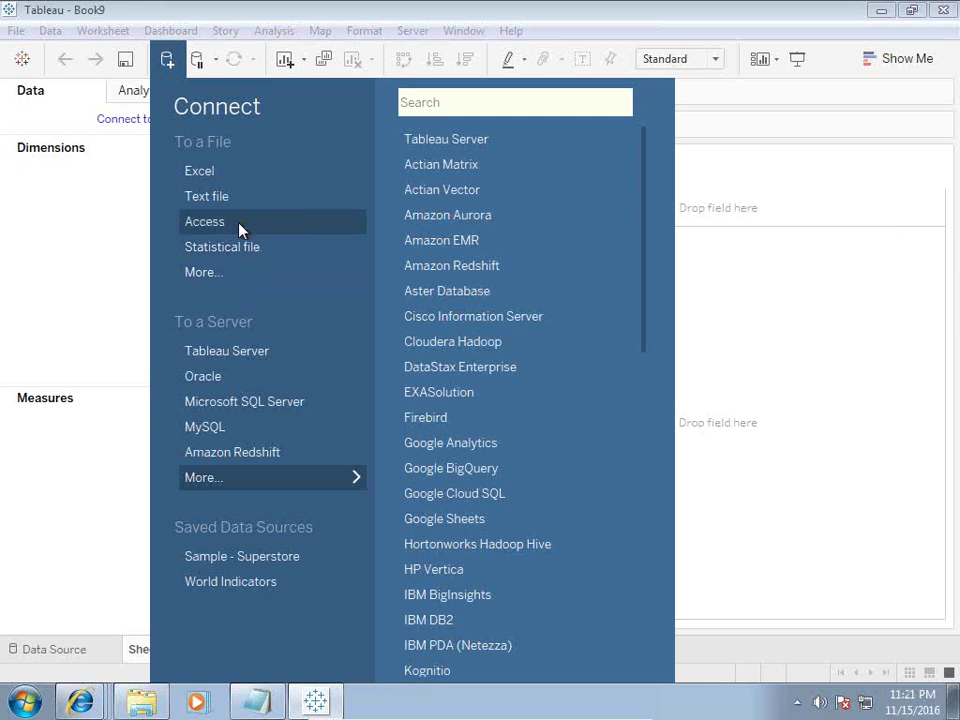
left_click(234, 382)
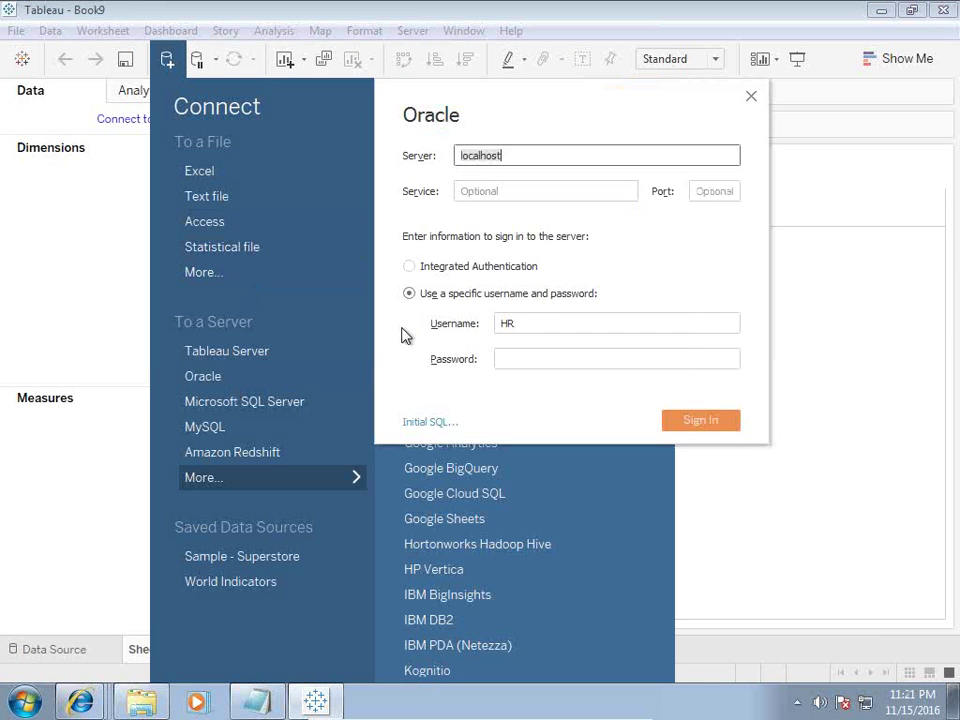
left_click(512, 367)
type("h")
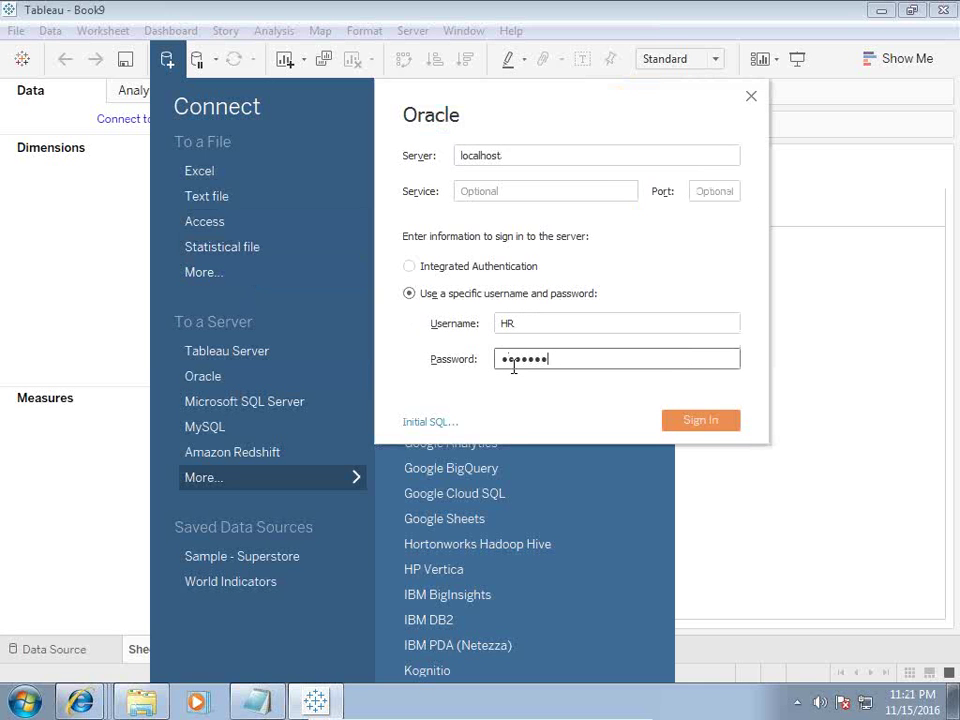
key("Return")
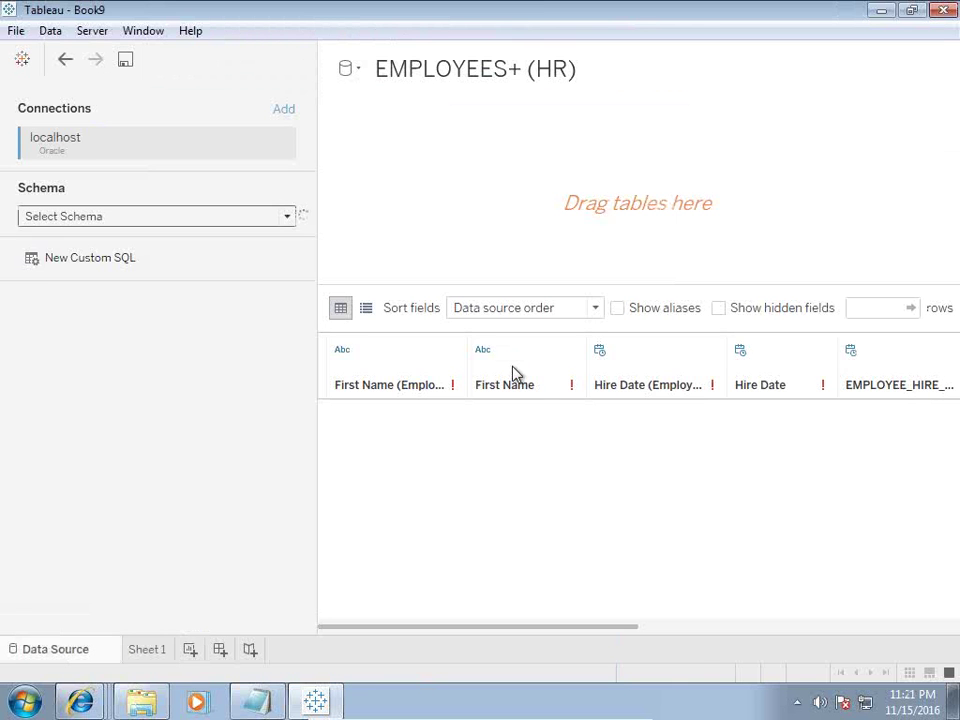
Select the HR schema and add the pasted self-join SQL as a New Custom SQL query.
left_click(107, 225)
left_click(96, 270)
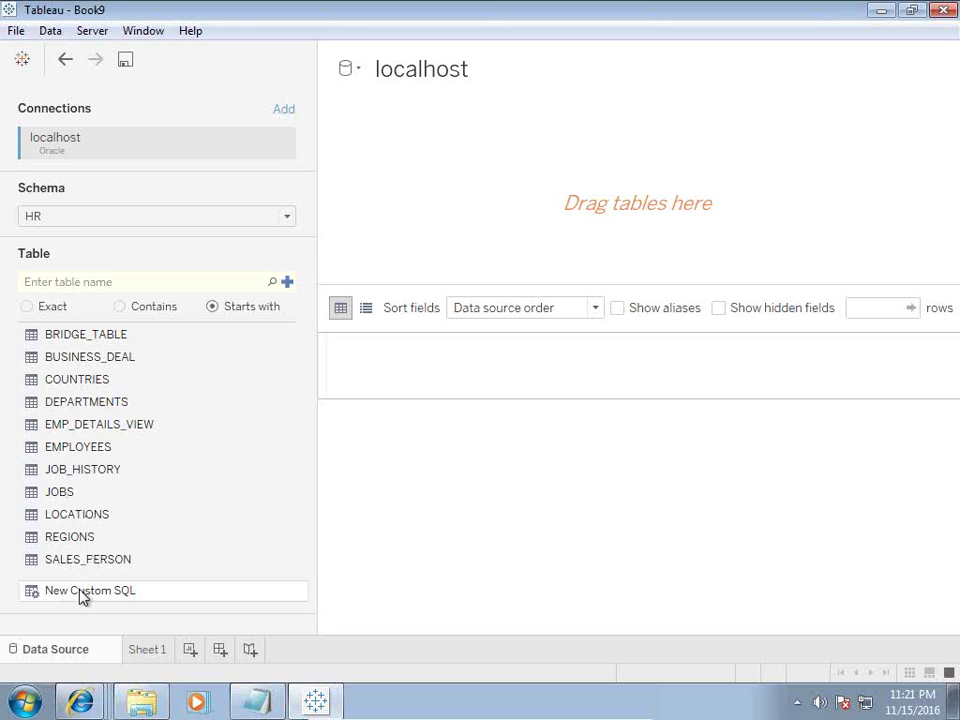
left_click_drag(81, 591, 458, 204)
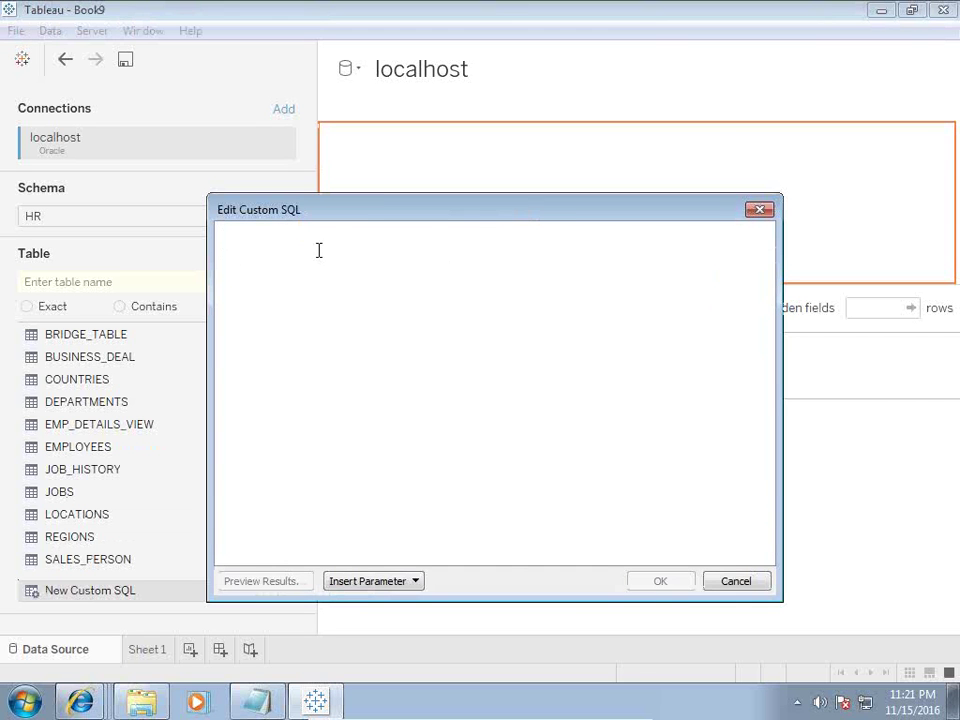
type("SELECT E2.FIRST_NAME Manager_Name,E1.FIRST_NAME EMPLOYEE_Name,E1.HIRE_DATE FROM  EMPLOYEES E1 JOIN EMPLOYEES E2 ON (E1.MANAGER_ID=E2.EMPLOYEE_ID) WHERE E1.HIRE_DATE < E2.HIRE_DATE")
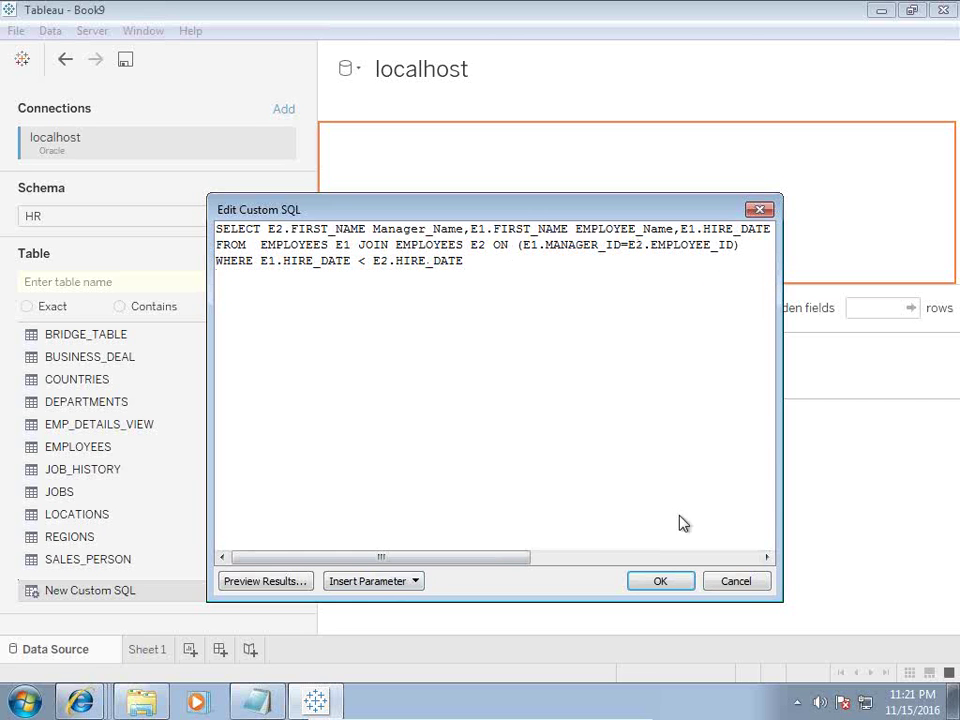
left_click(670, 581)
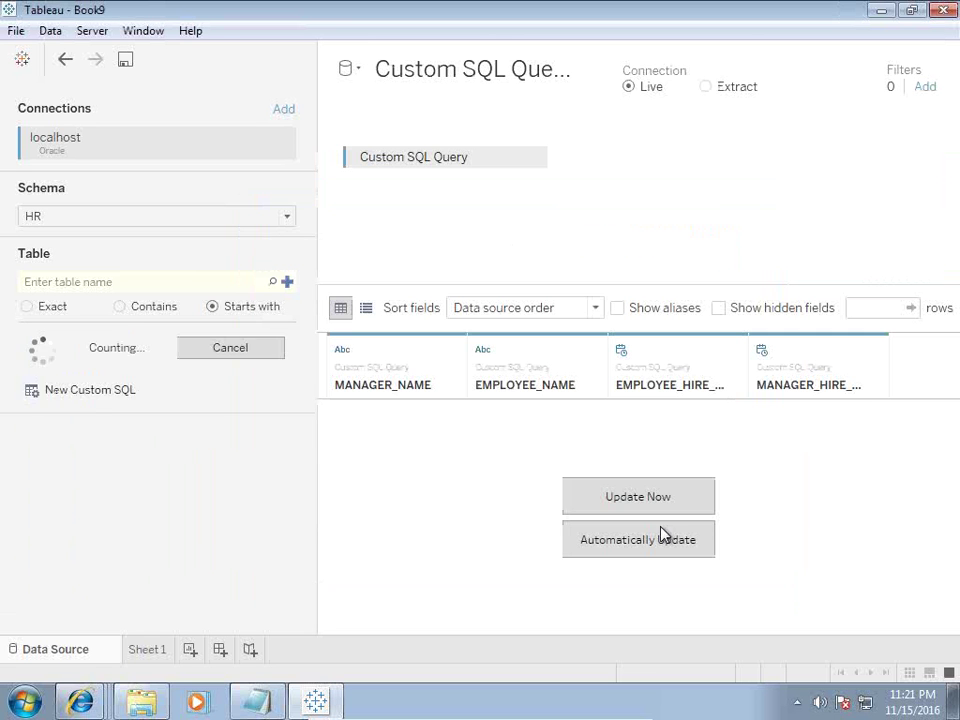
Rename the Custom SQL Query to 'Employee and Managers' and go to Sheet 1.
left_click(475, 156)
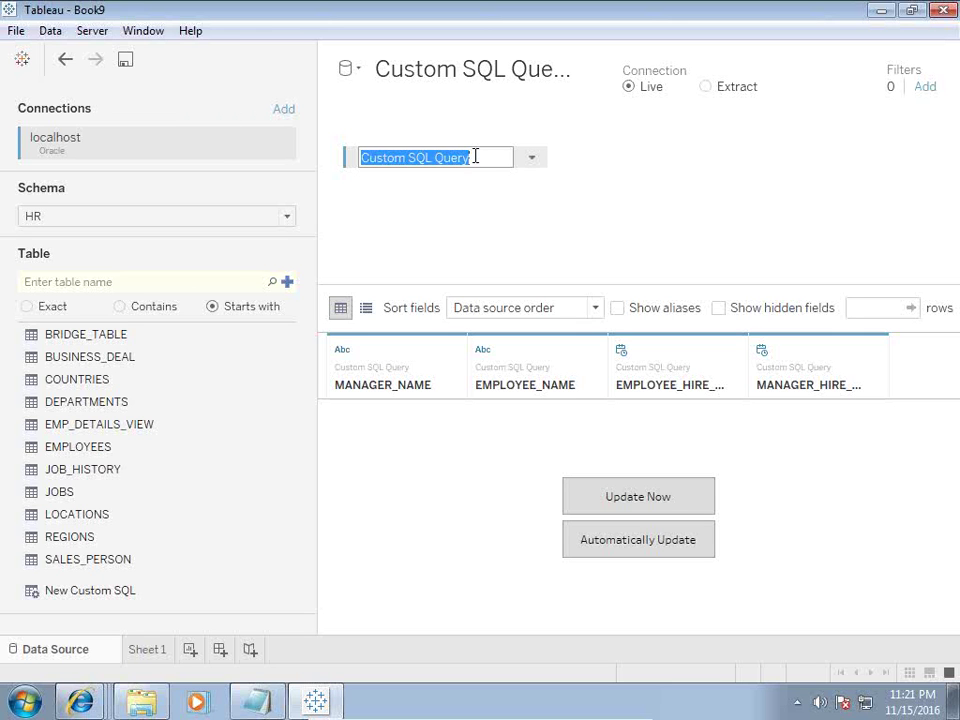
type("Employee and")
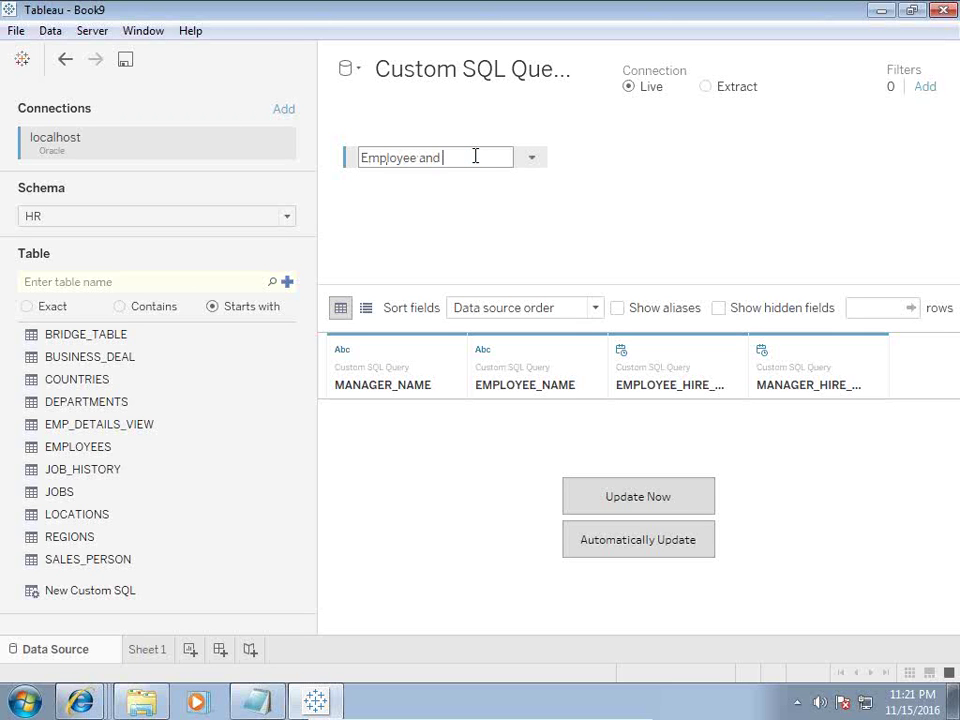
type(" Managers")
key("Return")
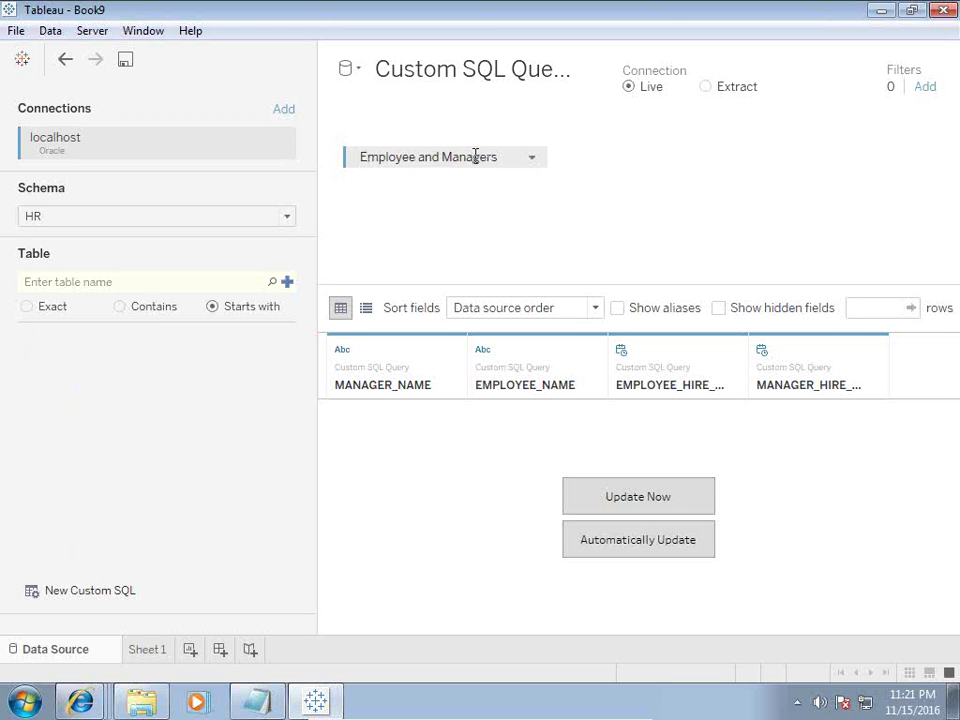
left_click(146, 650)
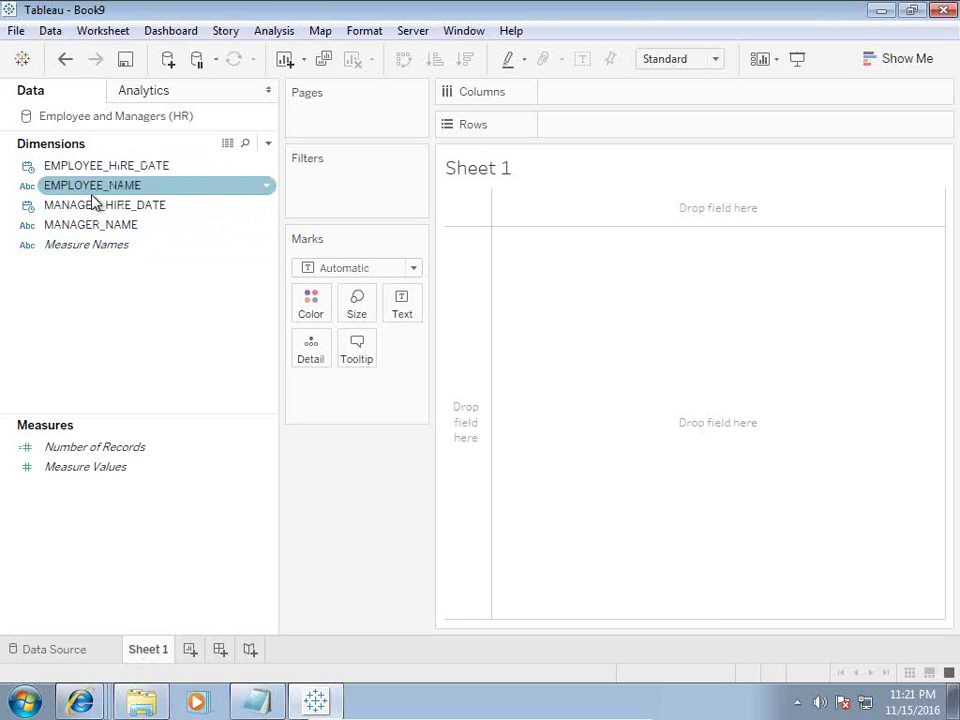
Put MANAGER_NAME, MANAGER_HIRE_DATE (custom Month / Day / Year) and EMPLOYEE_NAME on Rows.
left_click_drag(94, 225, 550, 146)
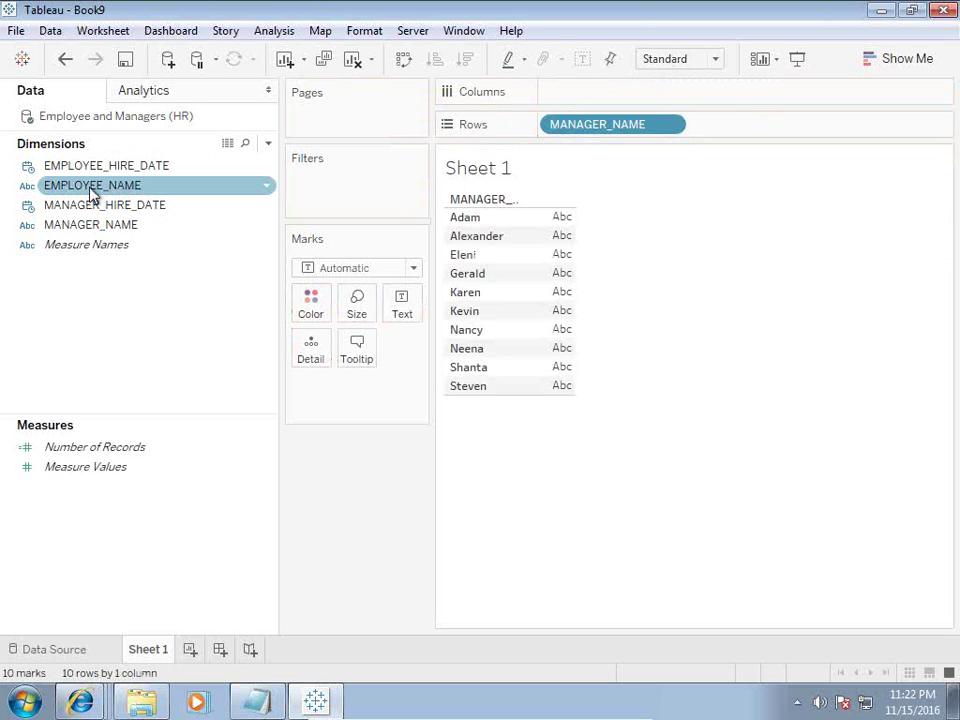
left_click_drag(110, 207, 666, 135)
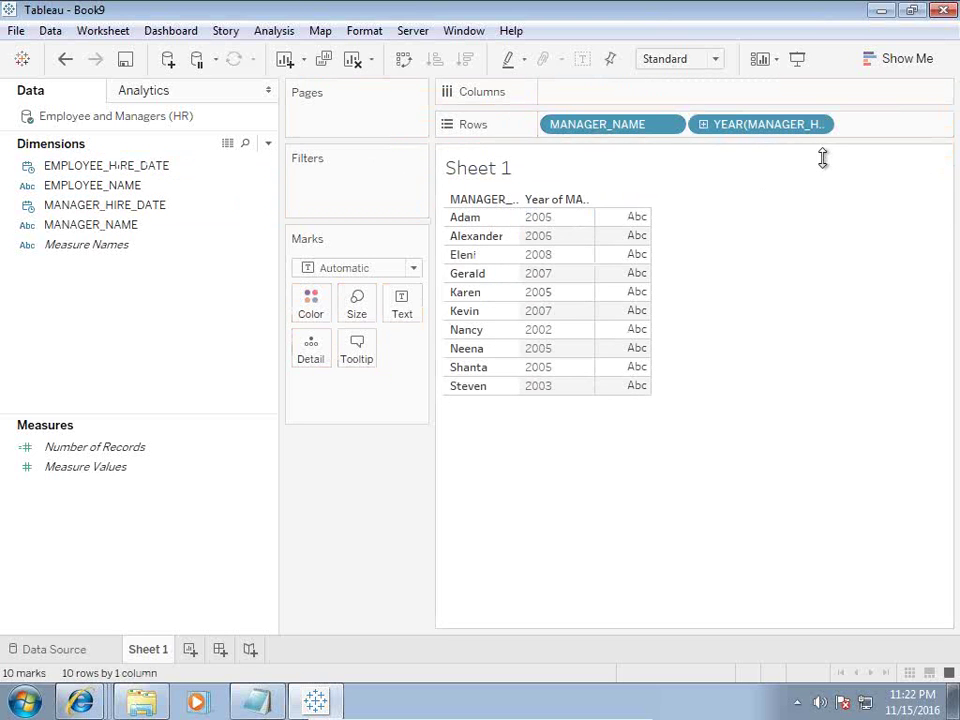
left_click(817, 126)
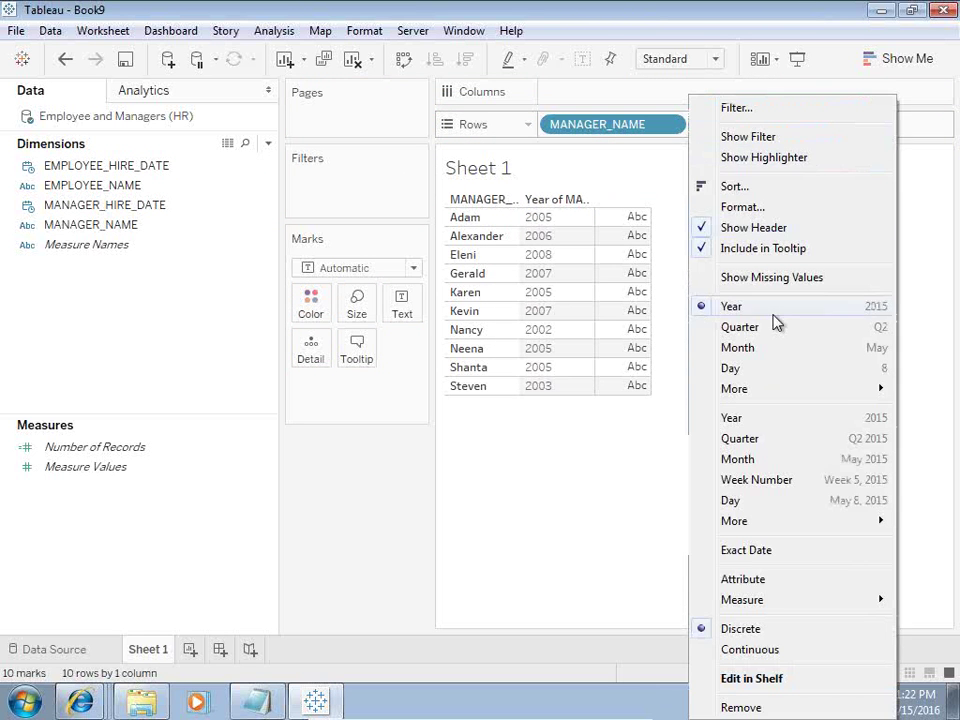
mouse_move(766, 390)
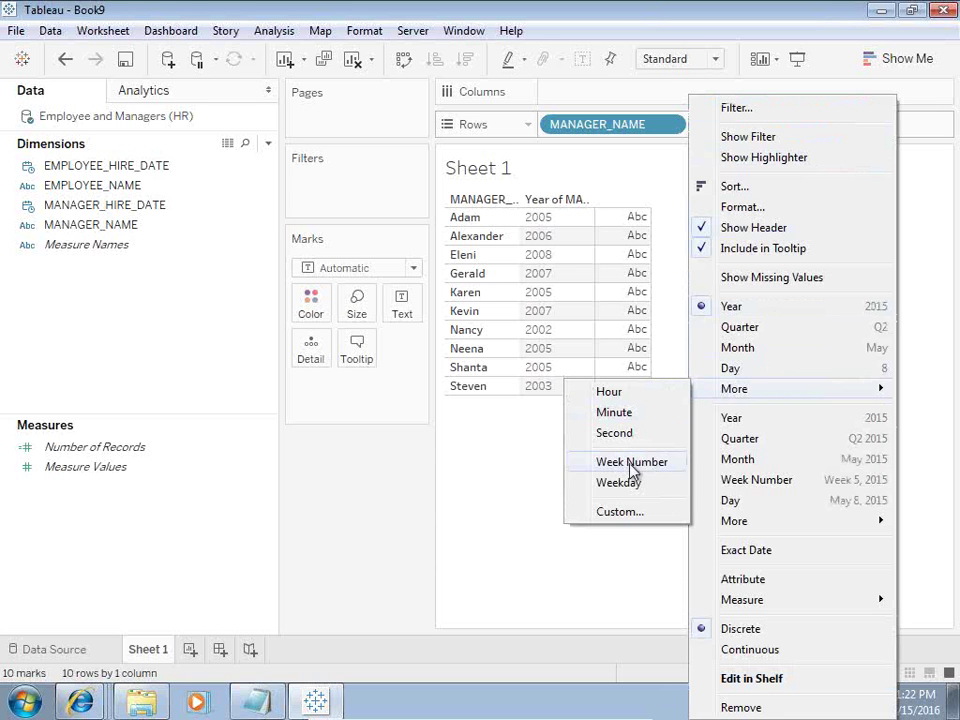
left_click(620, 512)
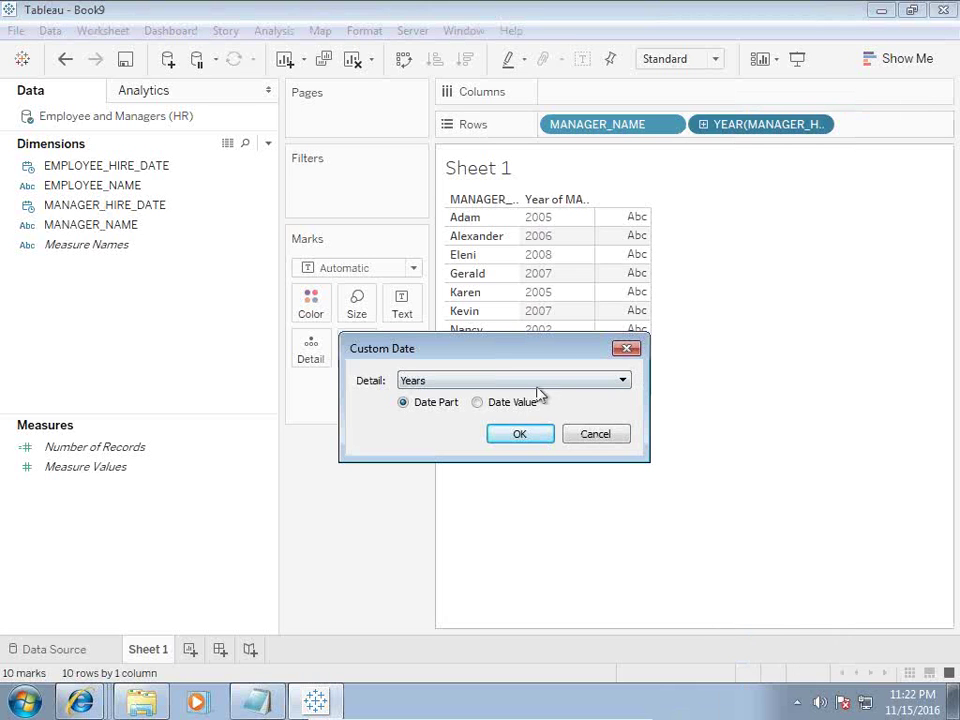
left_click(472, 385)
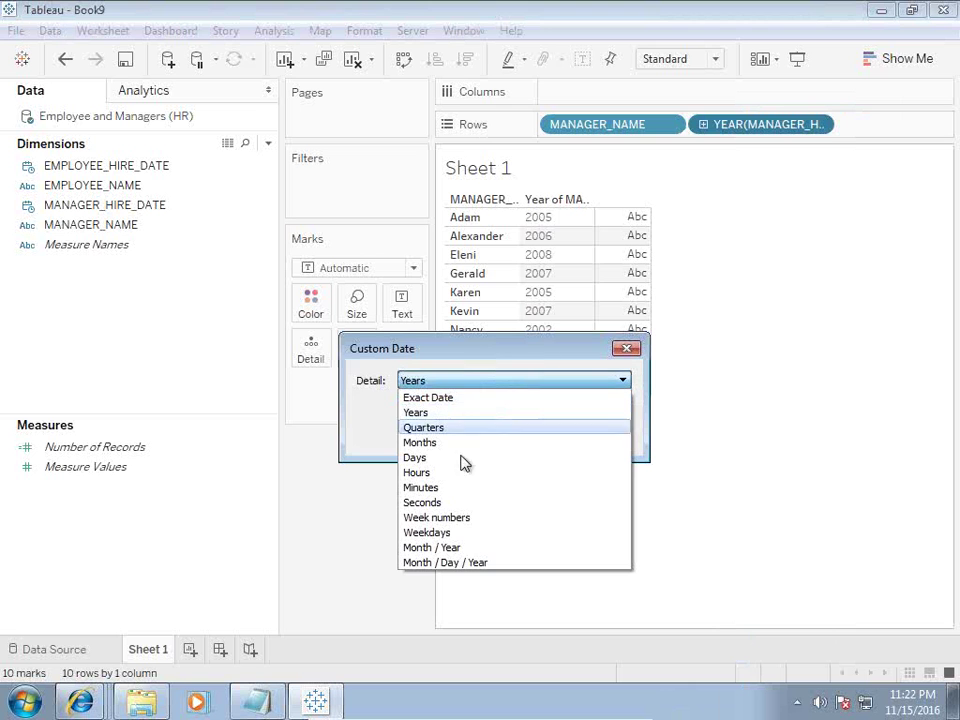
left_click(448, 563)
left_click(525, 437)
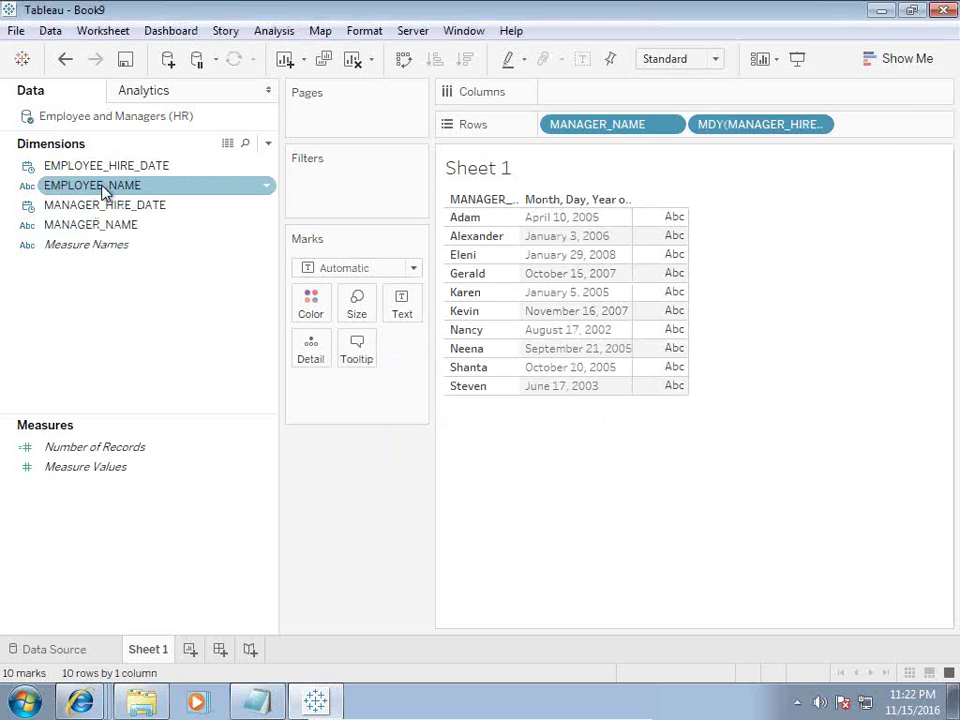
left_click_drag(104, 192, 816, 135)
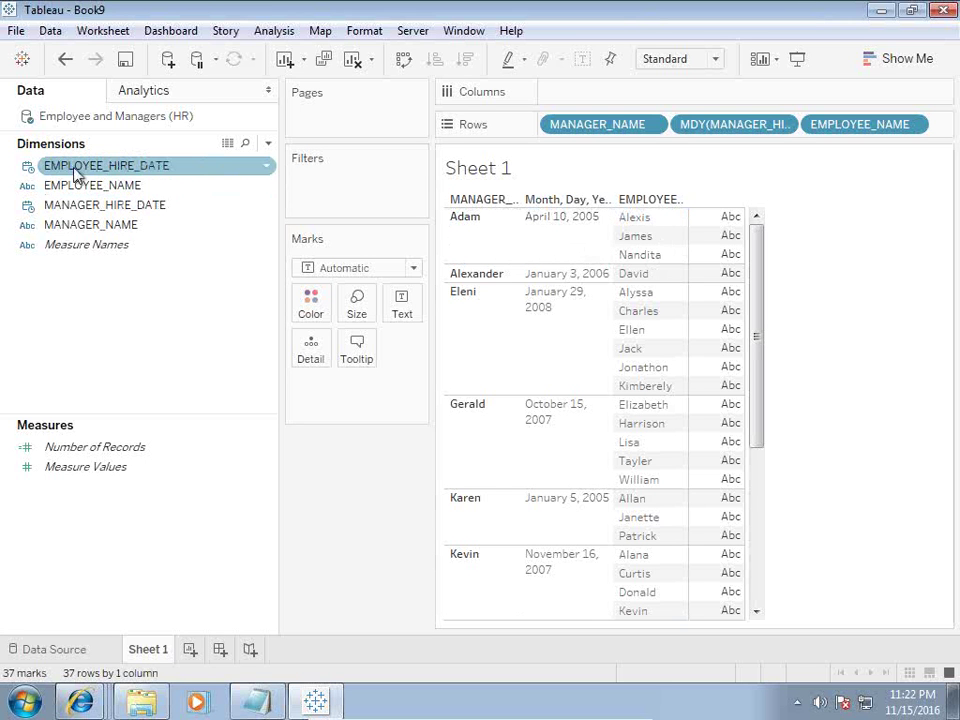
Add EMPLOYEE_HIRE_DATE to Rows with a custom Month / Day / Year detail.
left_click_drag(80, 165, 936, 128)
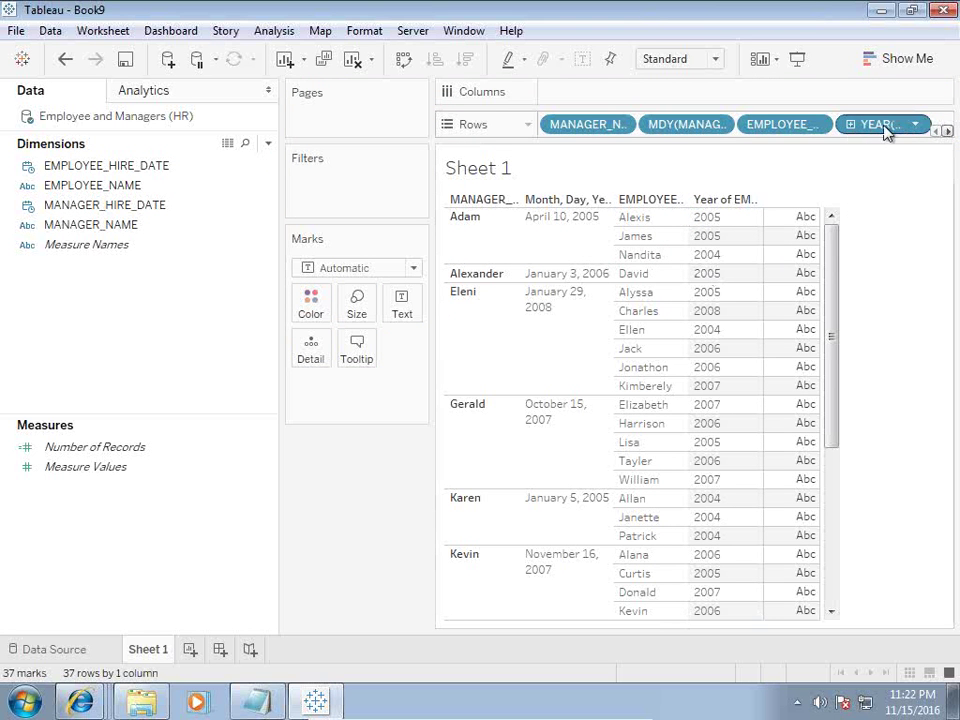
left_click(918, 128)
mouse_move(769, 392)
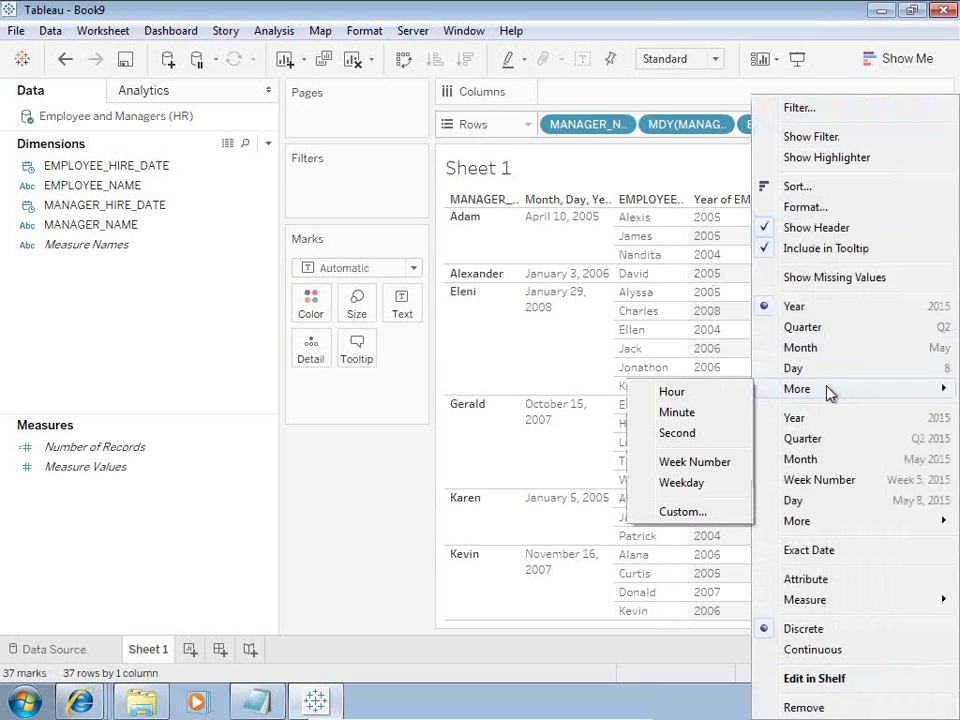
left_click(681, 514)
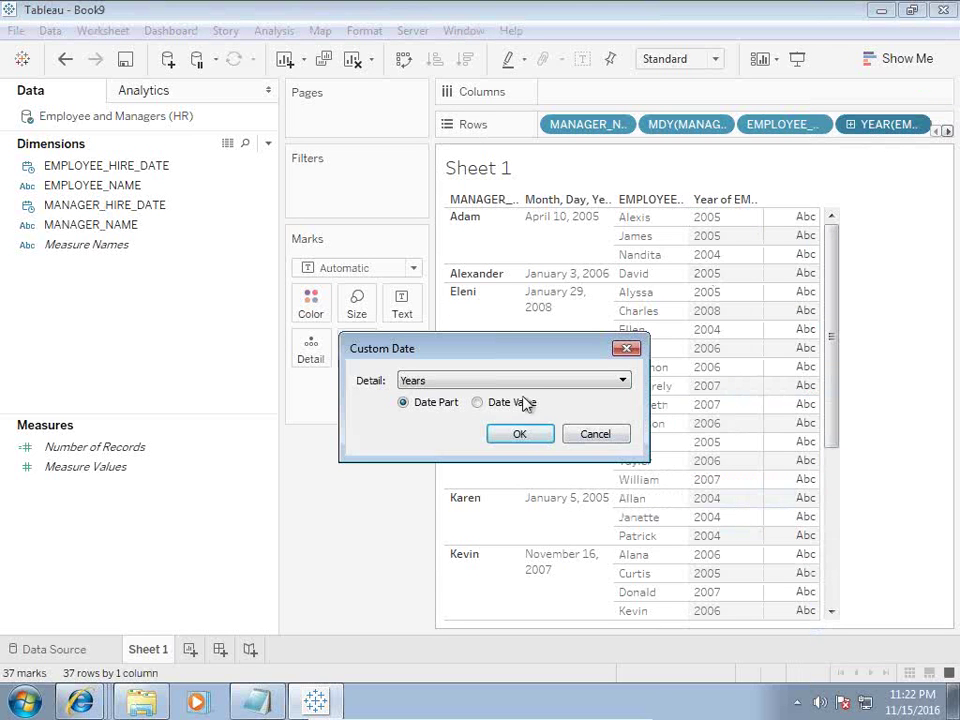
left_click(514, 380)
left_click(456, 563)
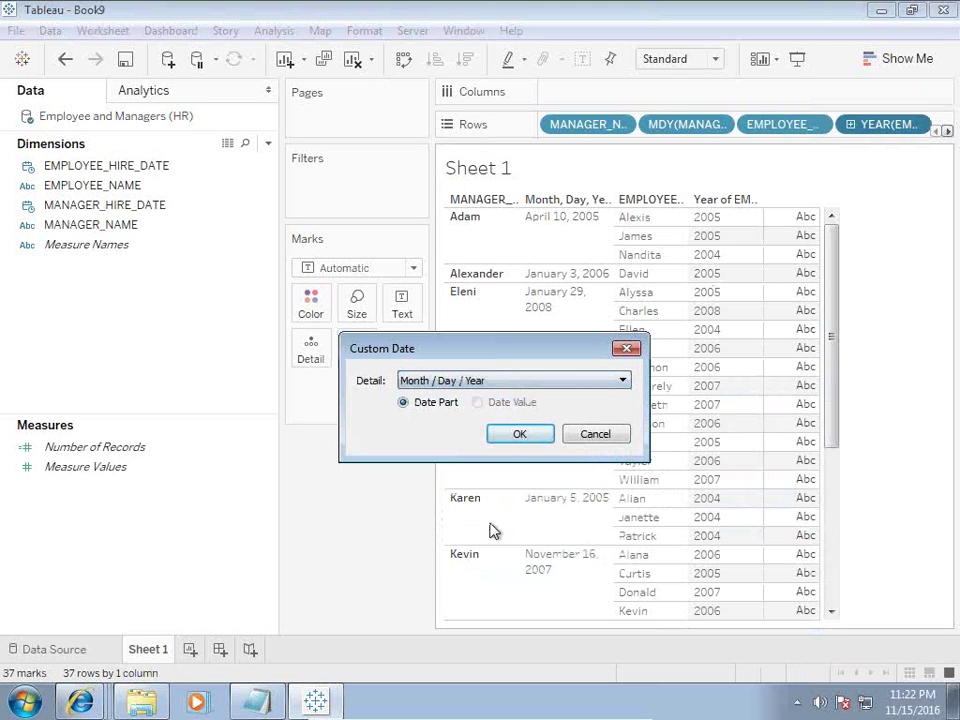
left_click(524, 437)
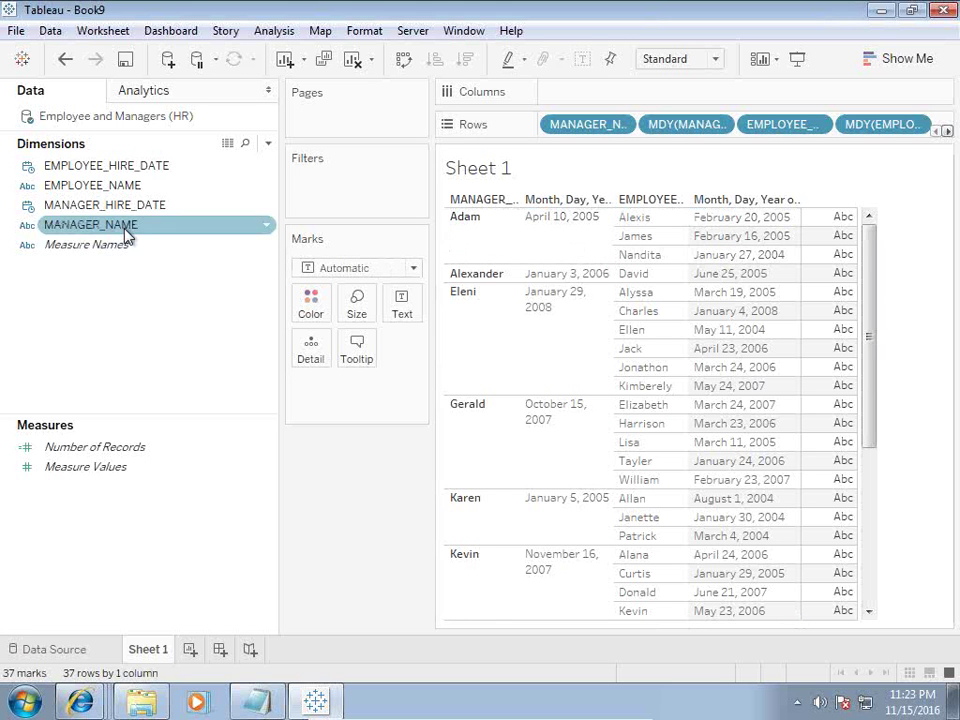
On the Data Source page, remove the Employee and Managers query and add the EMPLOYEES table.
left_click(55, 649)
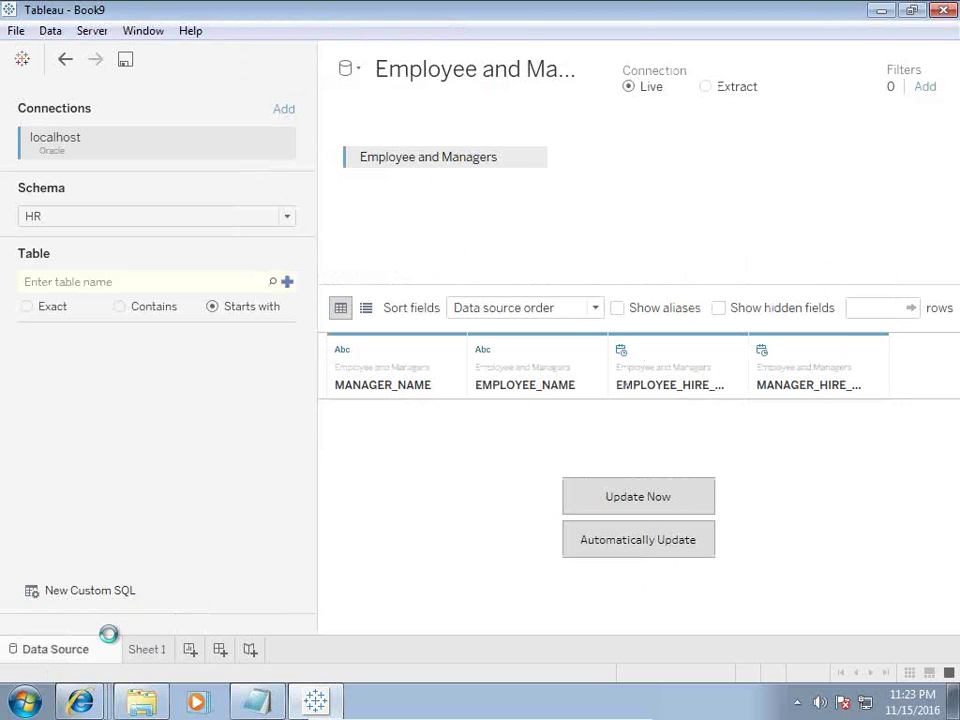
left_click(533, 160)
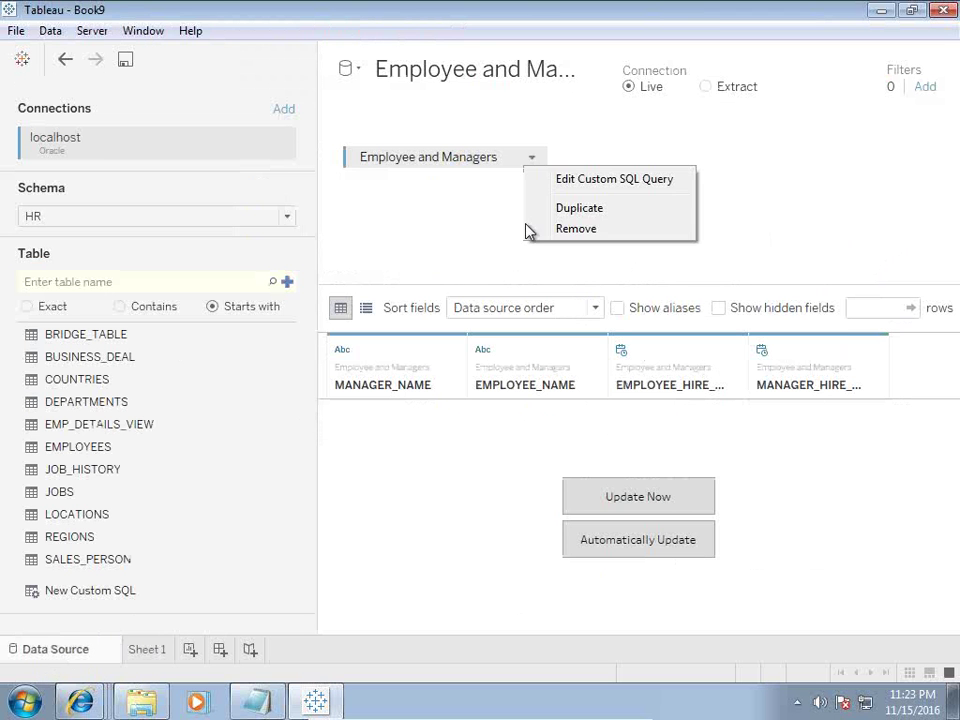
left_click(555, 228)
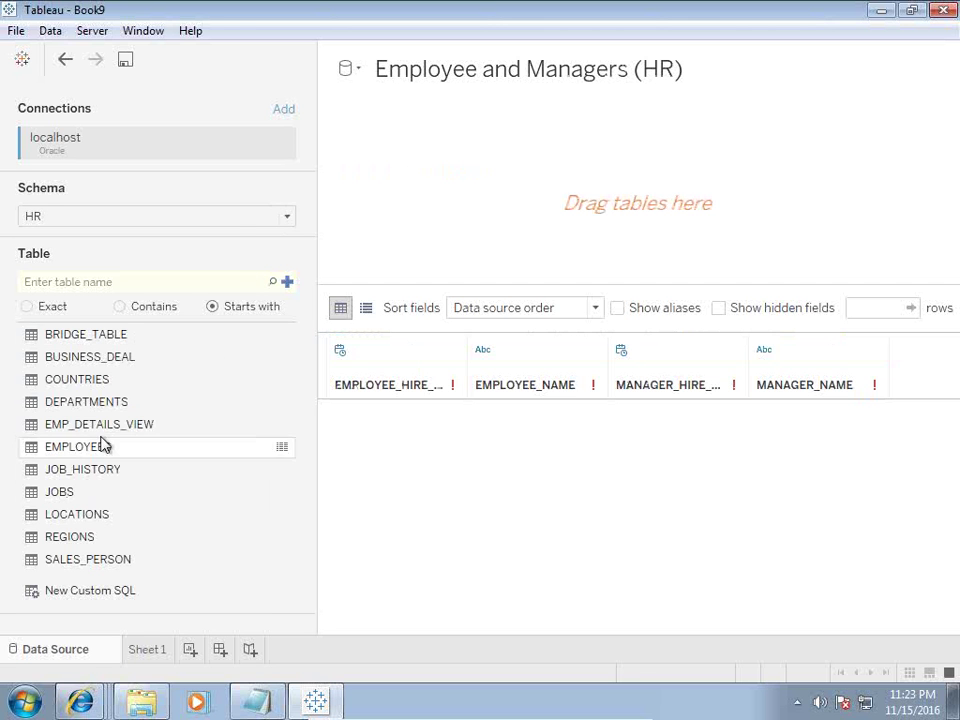
left_click_drag(96, 448, 400, 200)
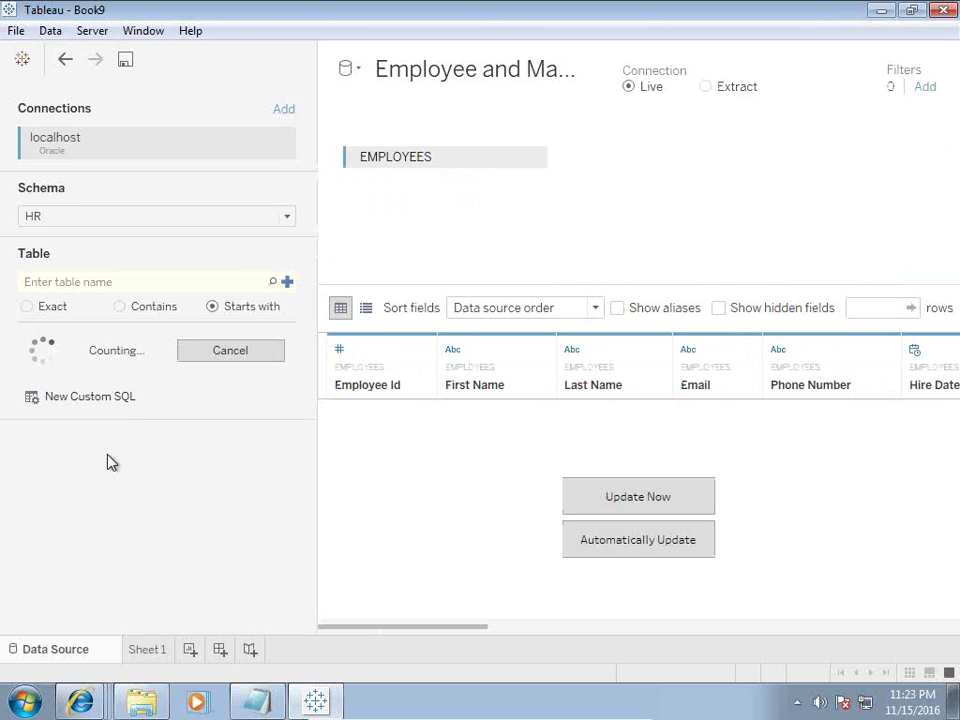
Add a second copy of EMPLOYEES to the canvas and rename it Manager.
left_click_drag(60, 447, 664, 221)
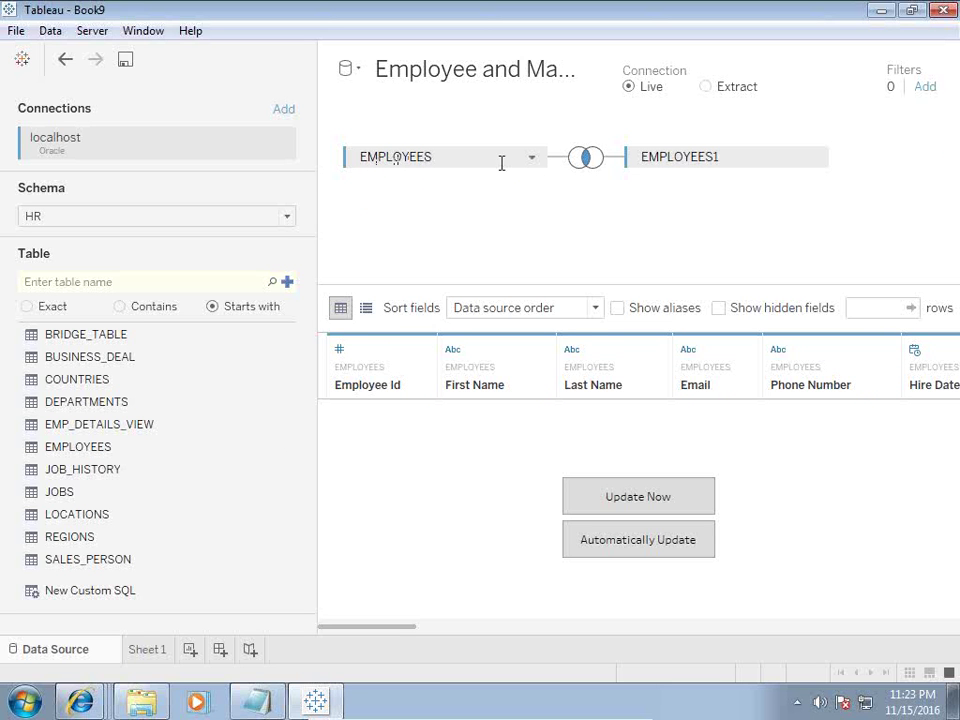
double_click(723, 157)
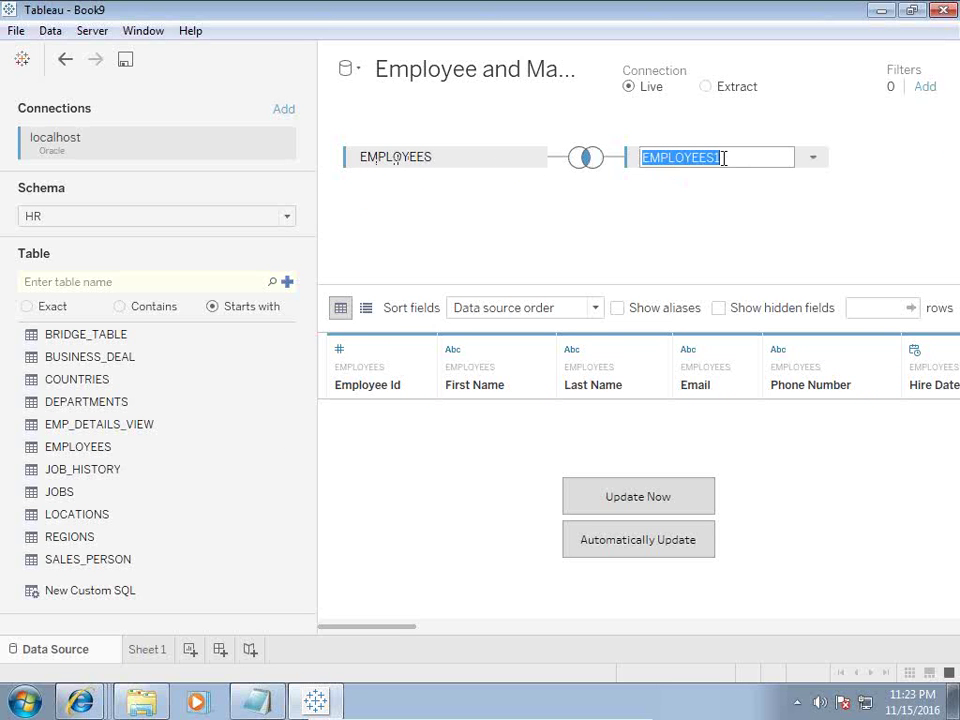
type("Manag")
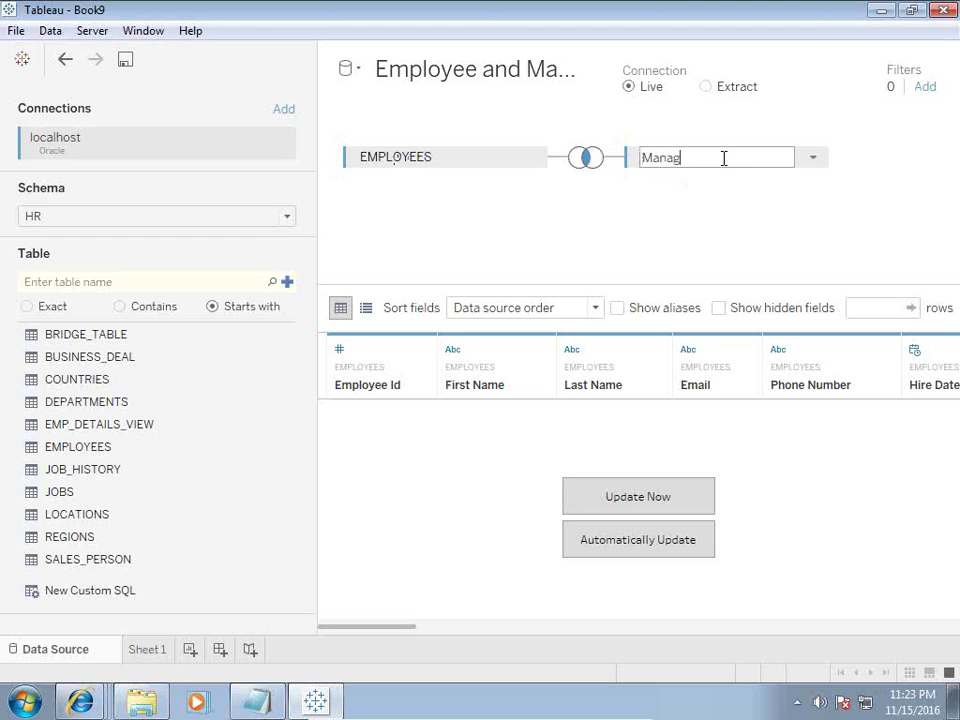
type("er")
key("Return")
Add a join clause Hire Date >= Hire Date (Employees1) alongside Manager Id = Employee Id.
left_click(588, 160)
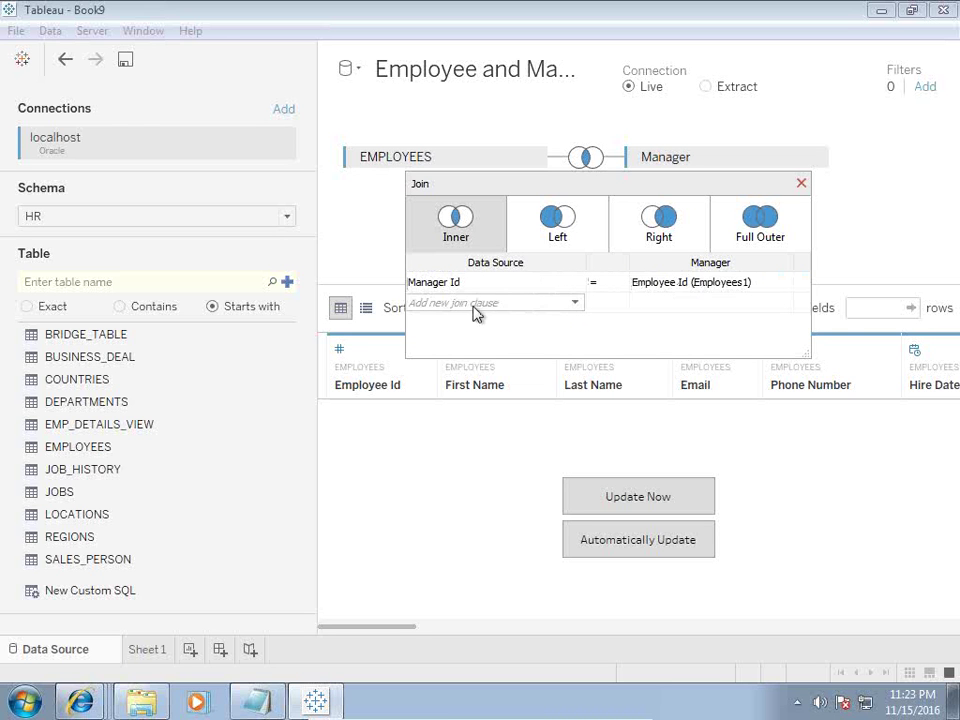
left_click(575, 306)
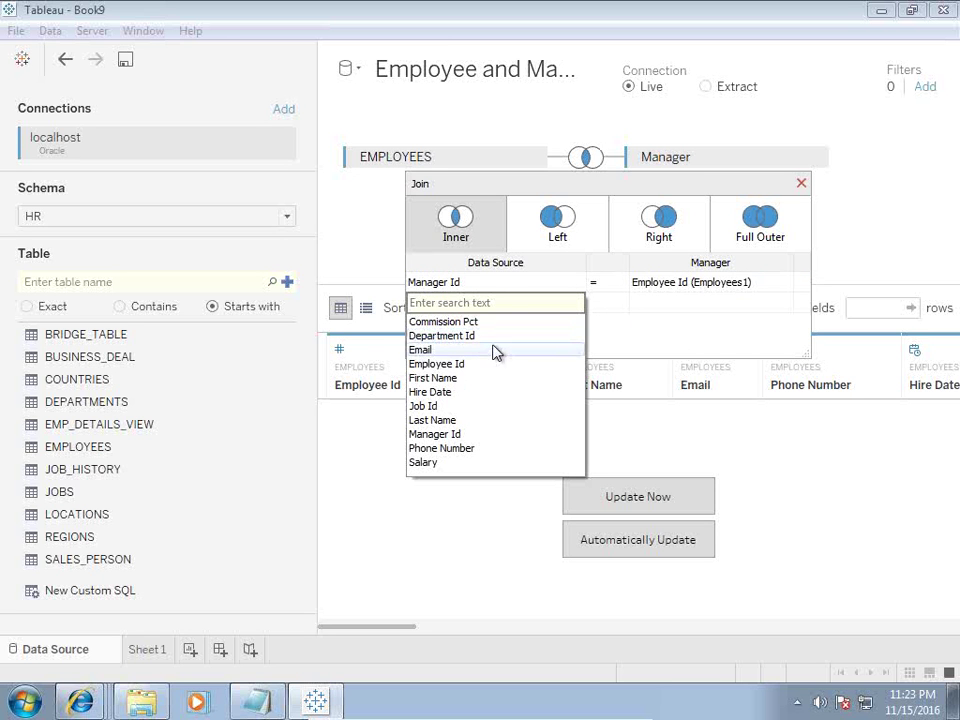
left_click(491, 379)
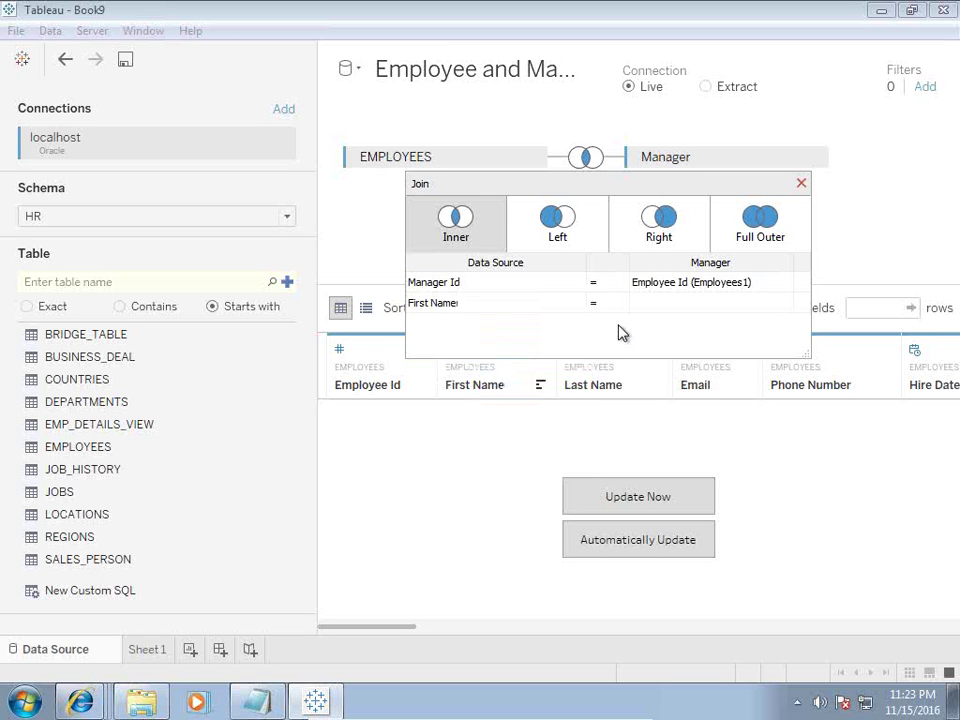
left_click(617, 305)
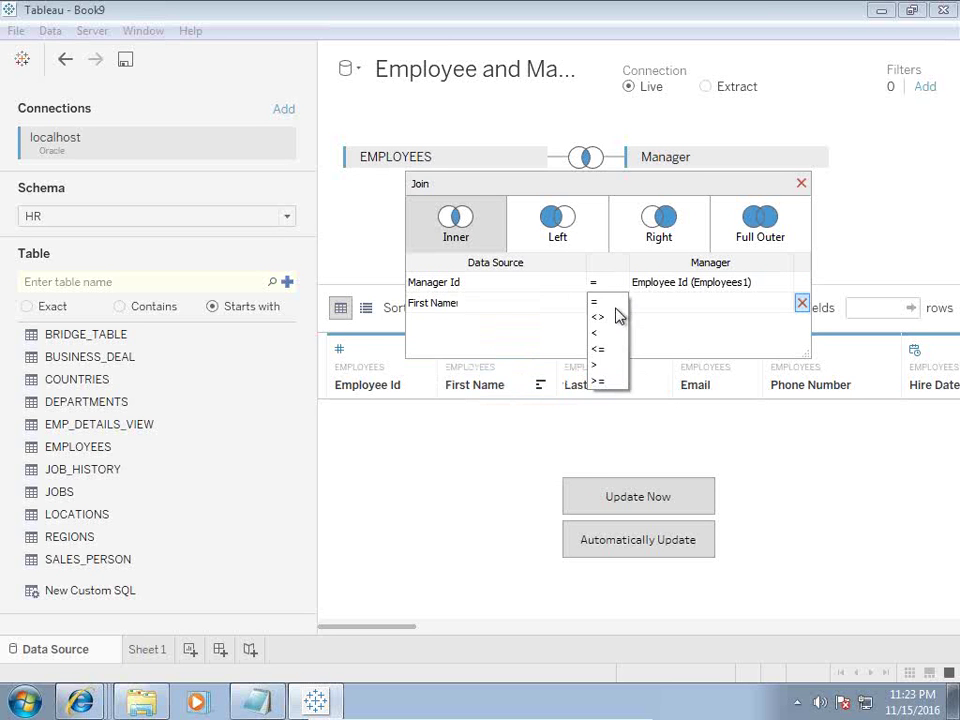
left_click(598, 382)
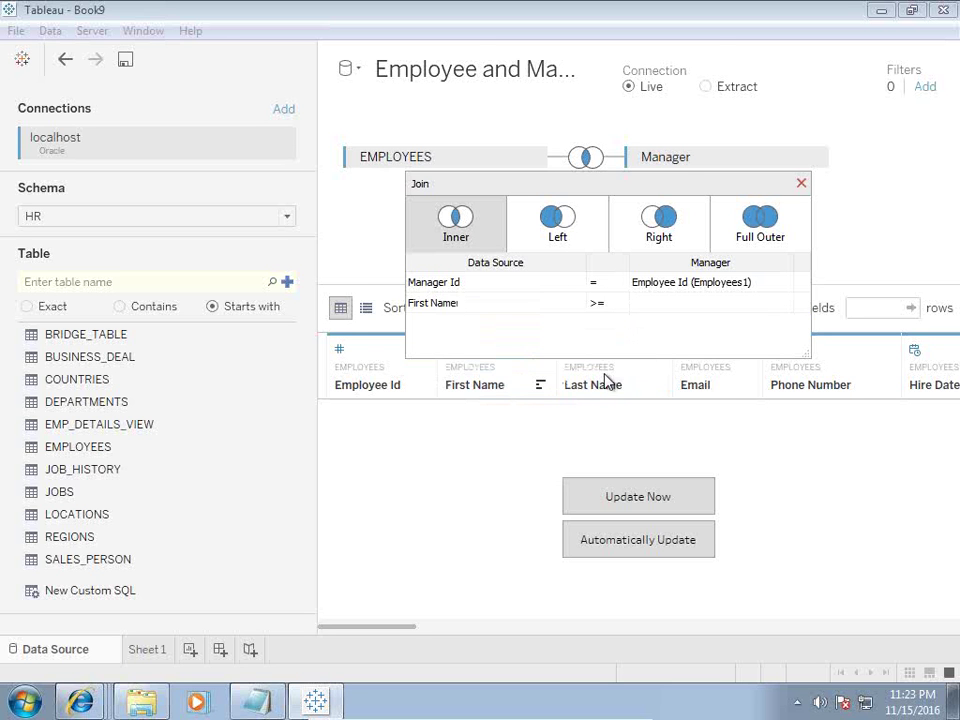
left_click(575, 305)
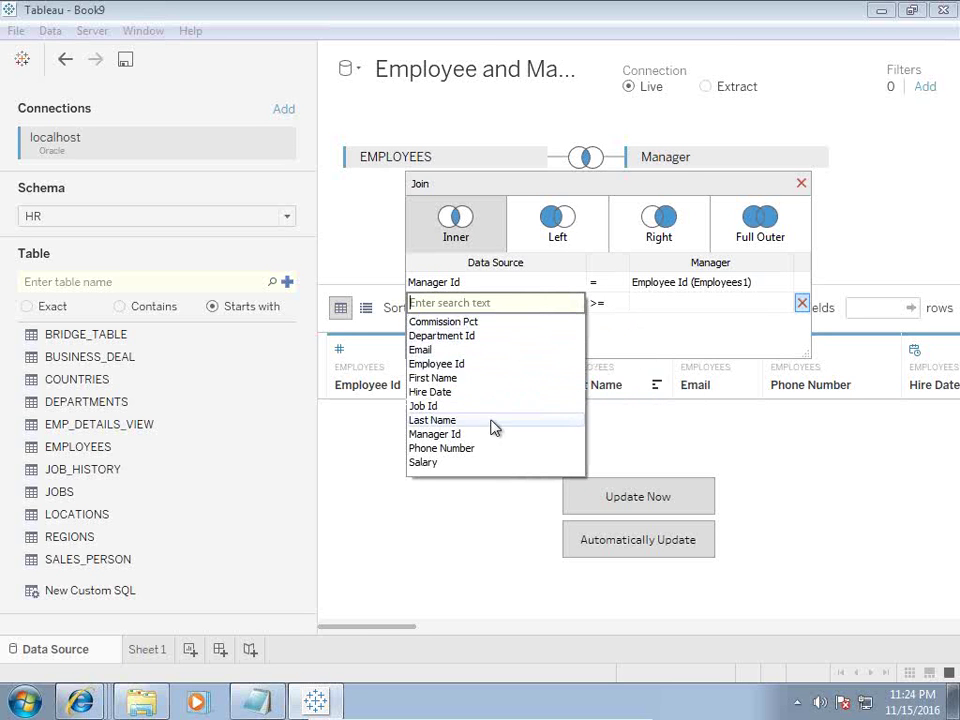
left_click(472, 392)
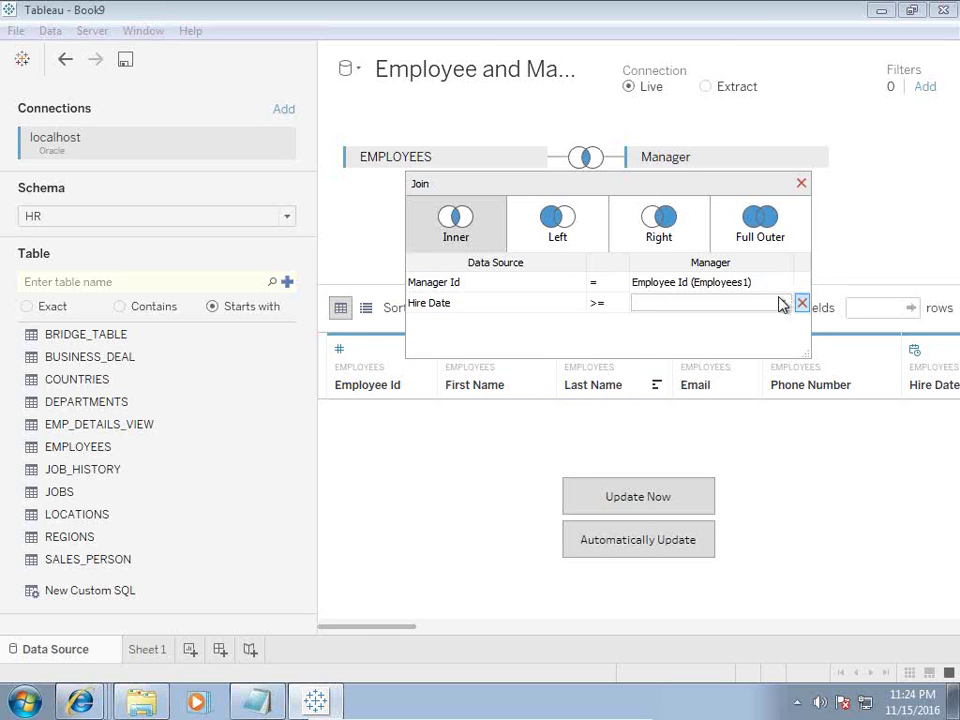
left_click(784, 303)
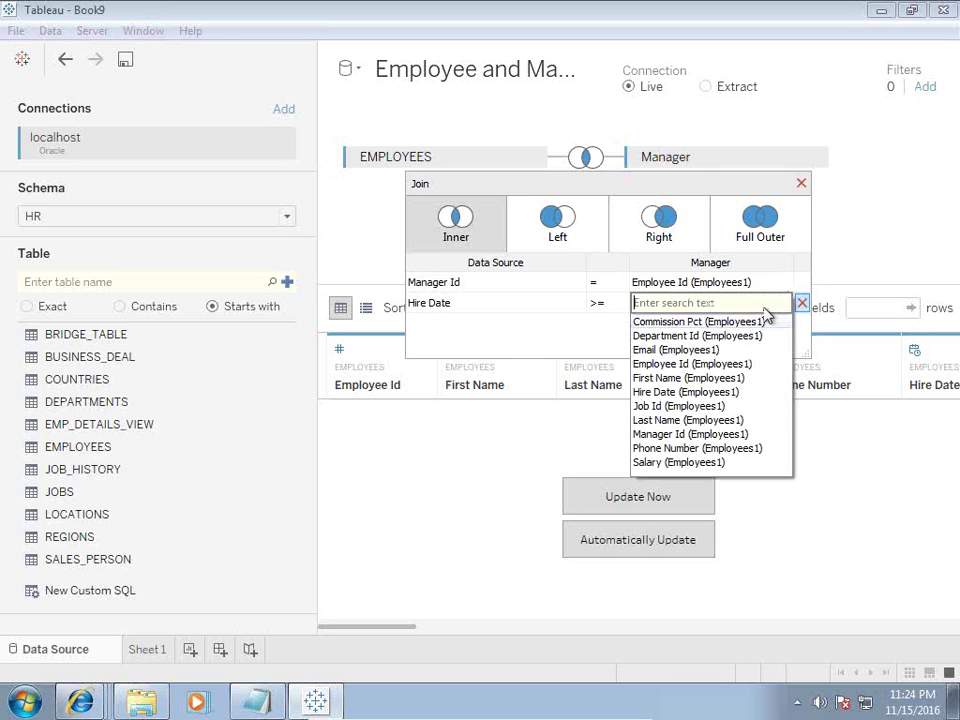
left_click(711, 393)
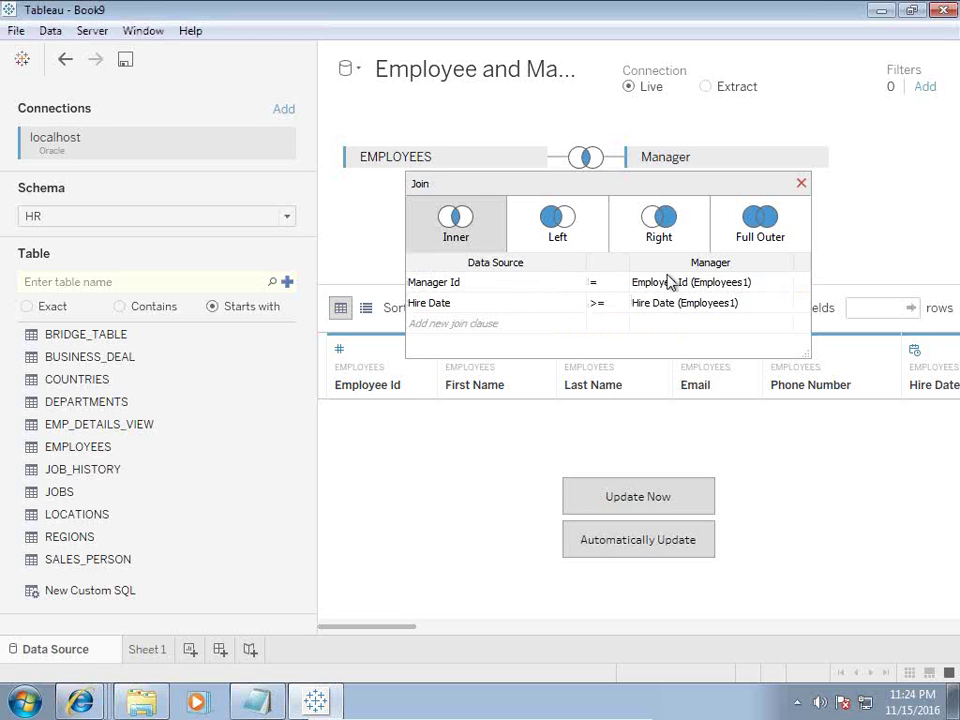
On a new Sheet 2, list manager first names, employee first names, then YEAR(Hire Date) as rows.
left_click(152, 650)
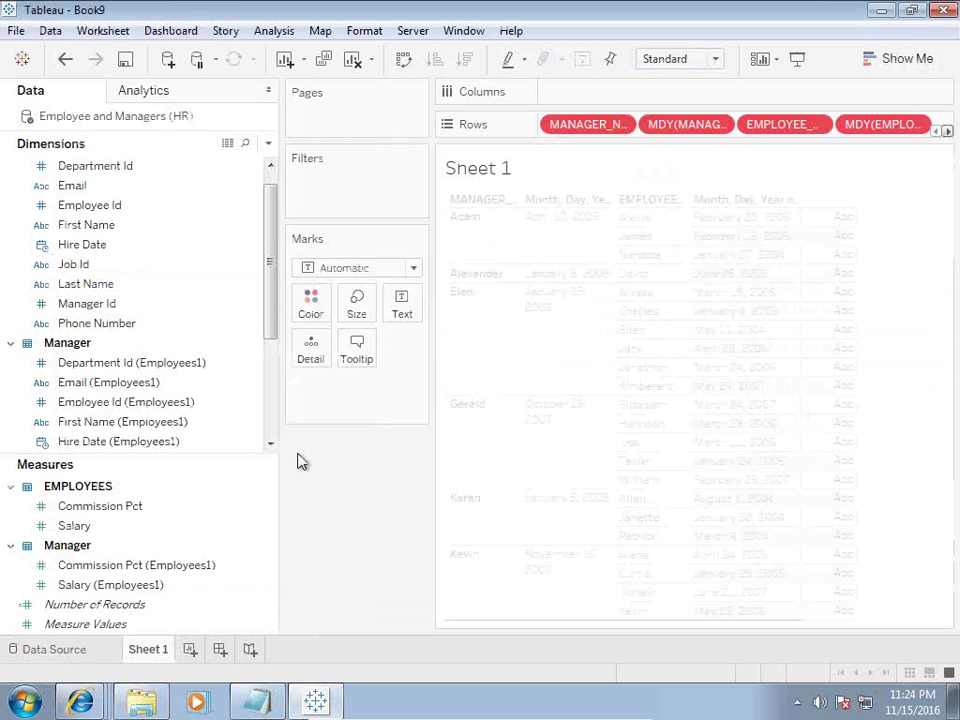
key("ctrl+m")
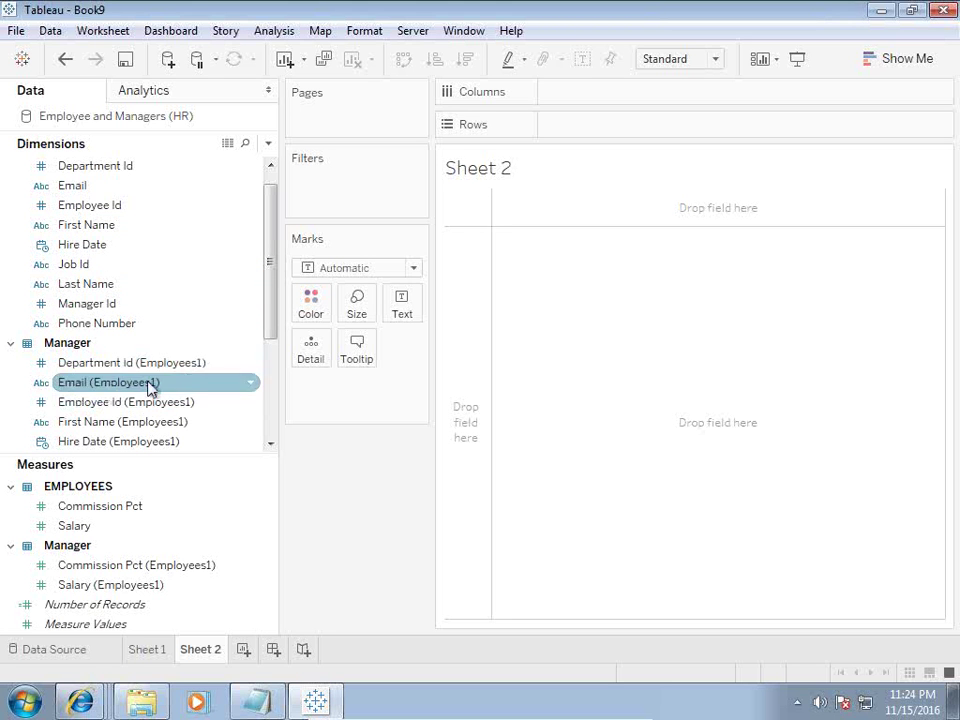
left_click_drag(160, 425, 576, 140)
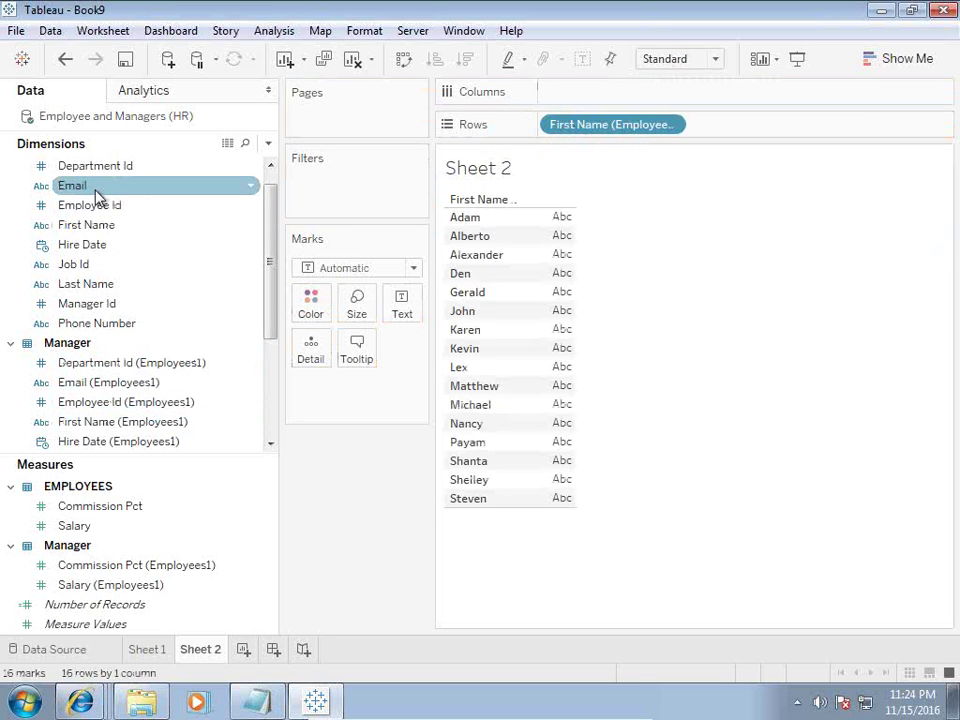
left_click_drag(96, 246, 734, 137)
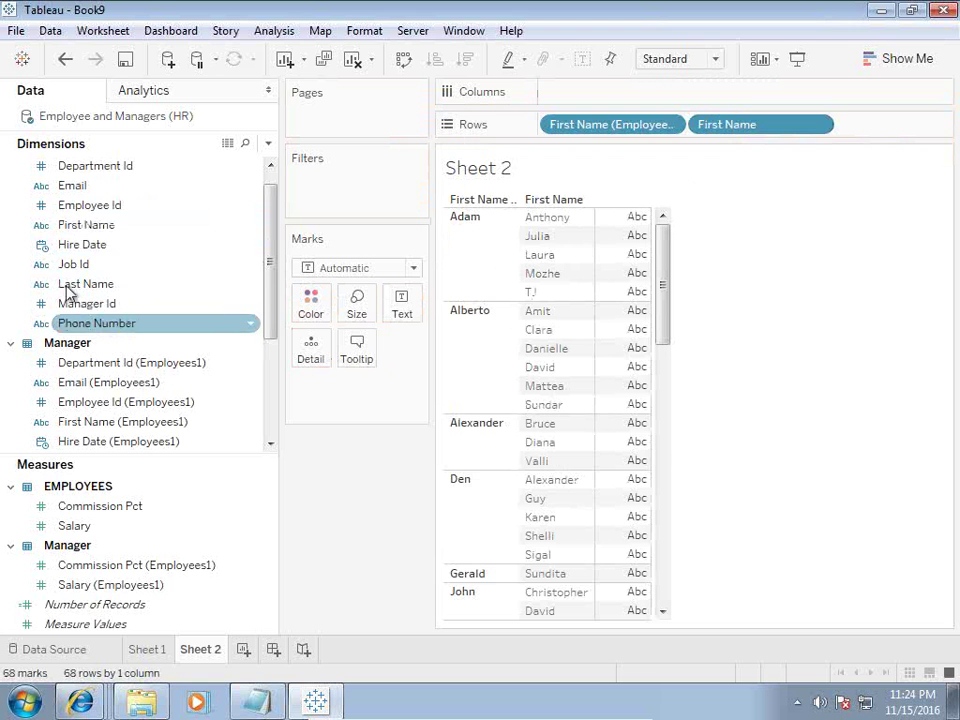
left_click_drag(86, 255, 680, 126)
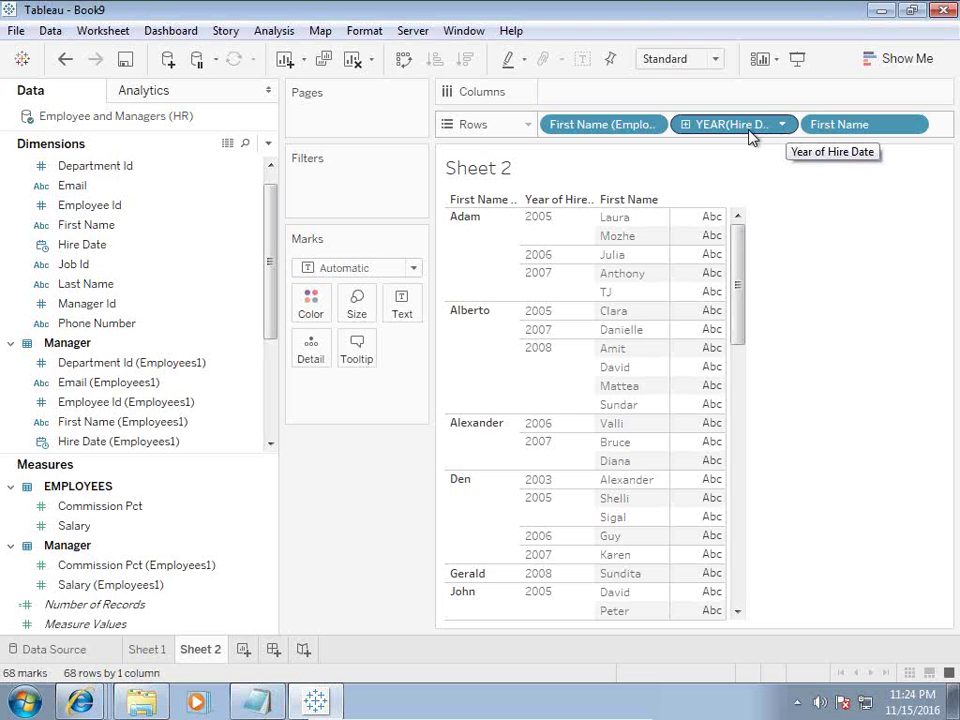
left_click_drag(752, 137, 907, 133)
Change the employee Hire Date pill to a custom Month / Day / Year date.
left_click(916, 127)
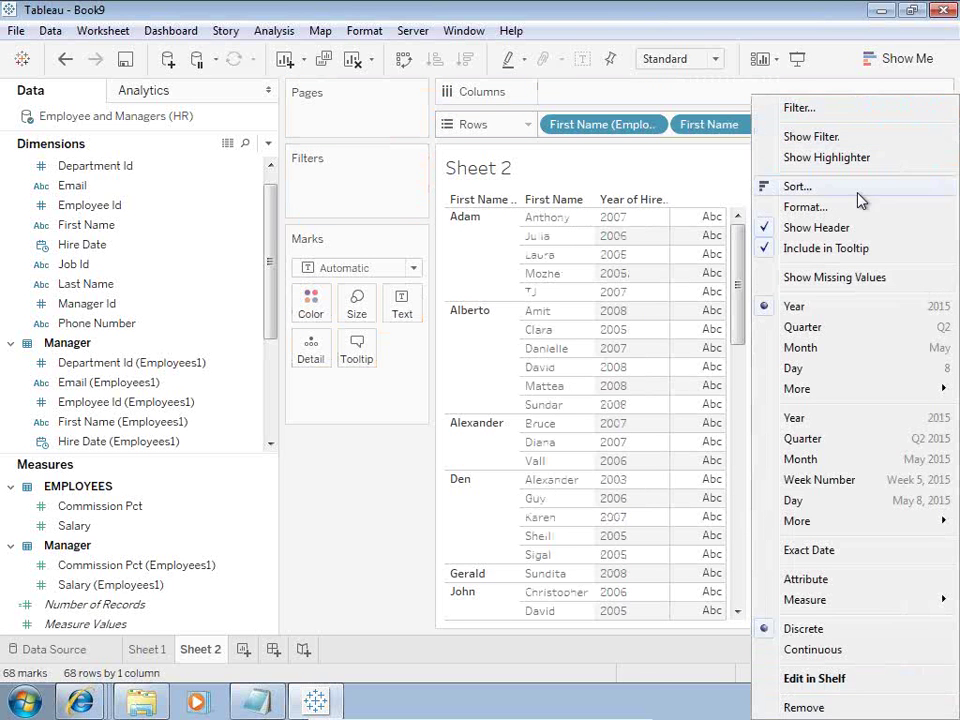
mouse_move(790, 389)
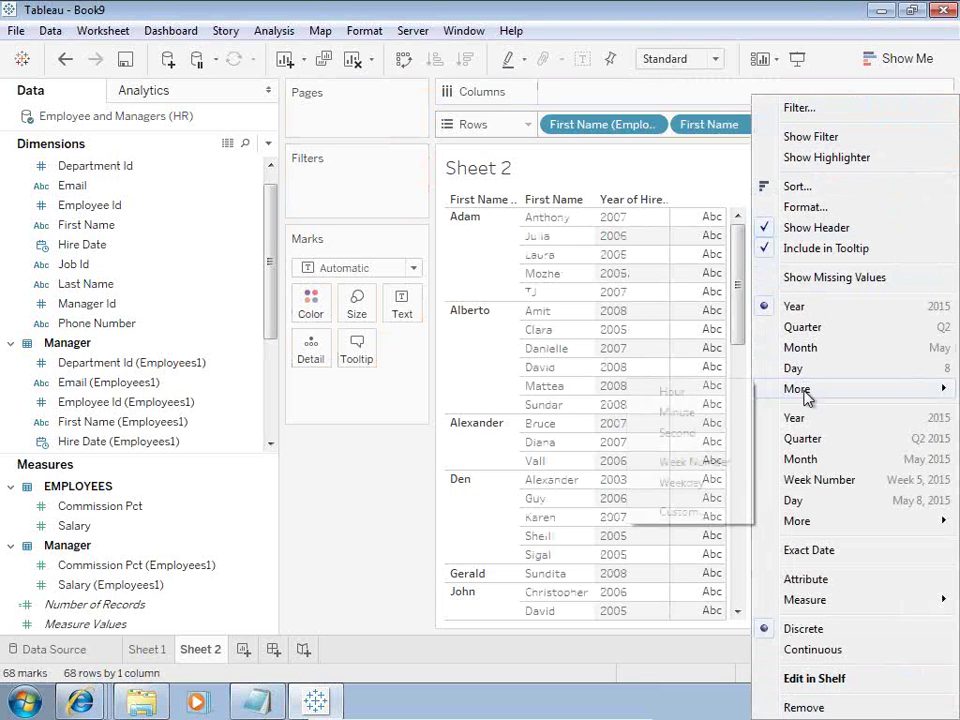
left_click(681, 511)
left_click(525, 386)
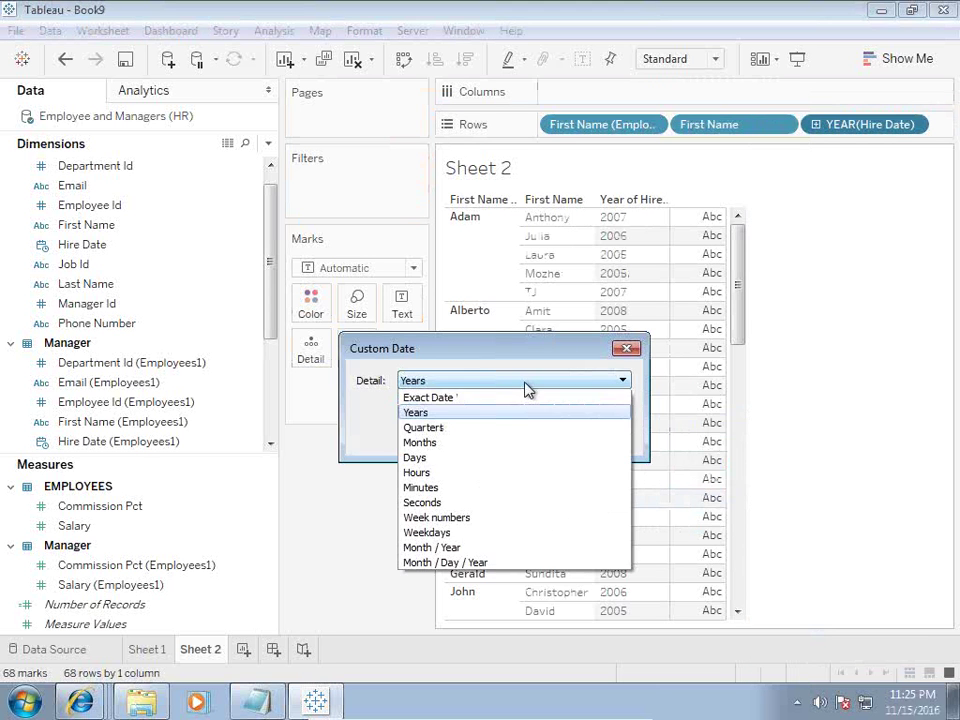
left_click(456, 561)
left_click(520, 434)
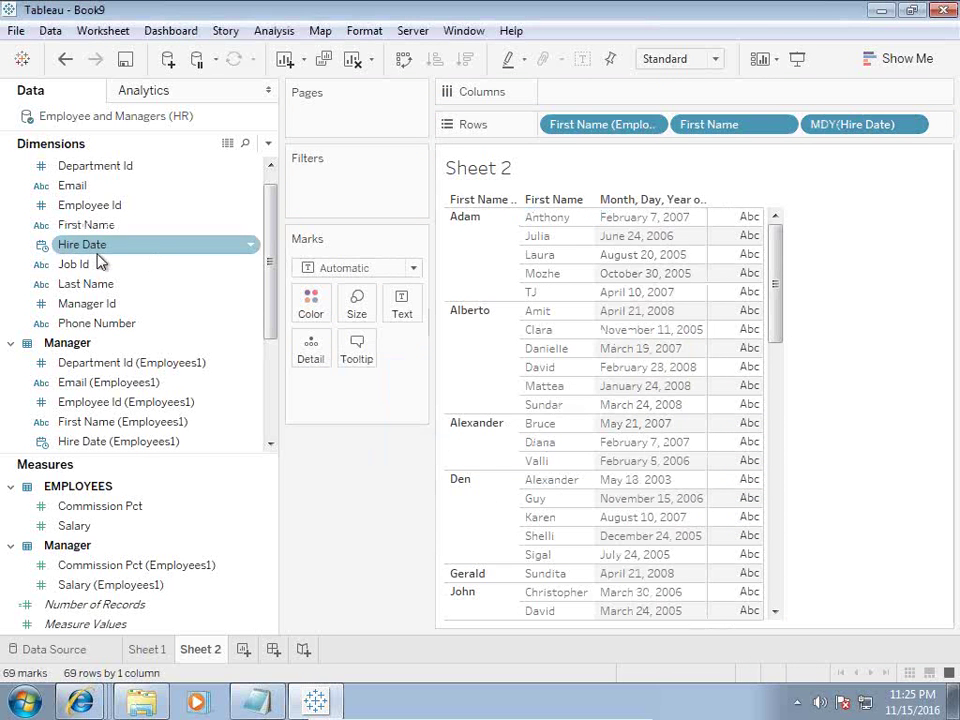
Add Hire Date (Employees1) after the manager name as a Month / Day / Year date.
left_click_drag(111, 442, 688, 146)
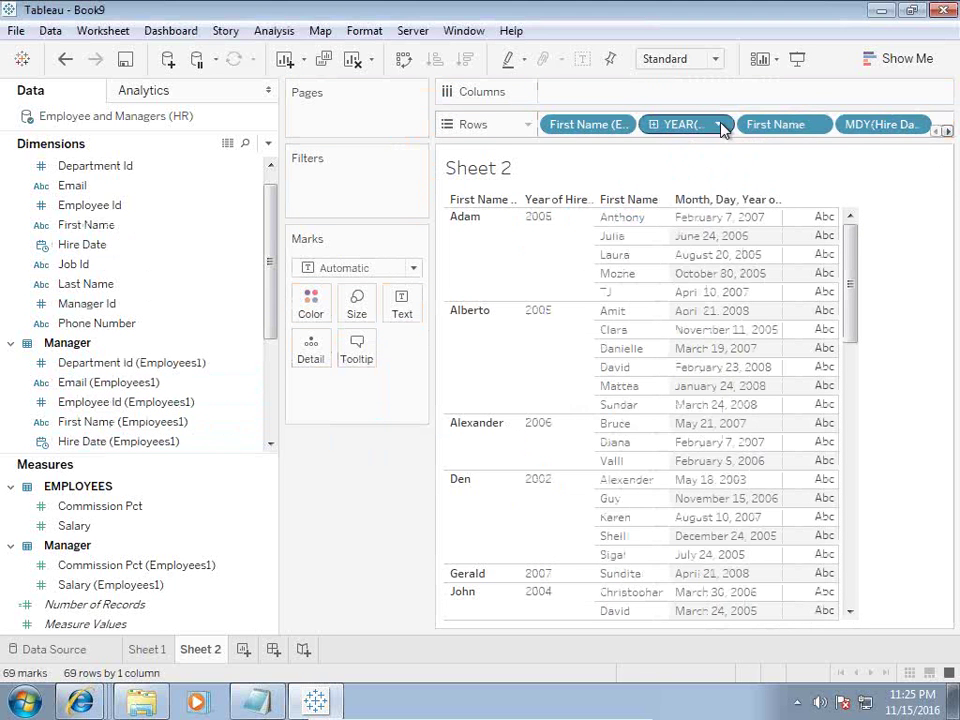
left_click(722, 125)
mouse_move(684, 359)
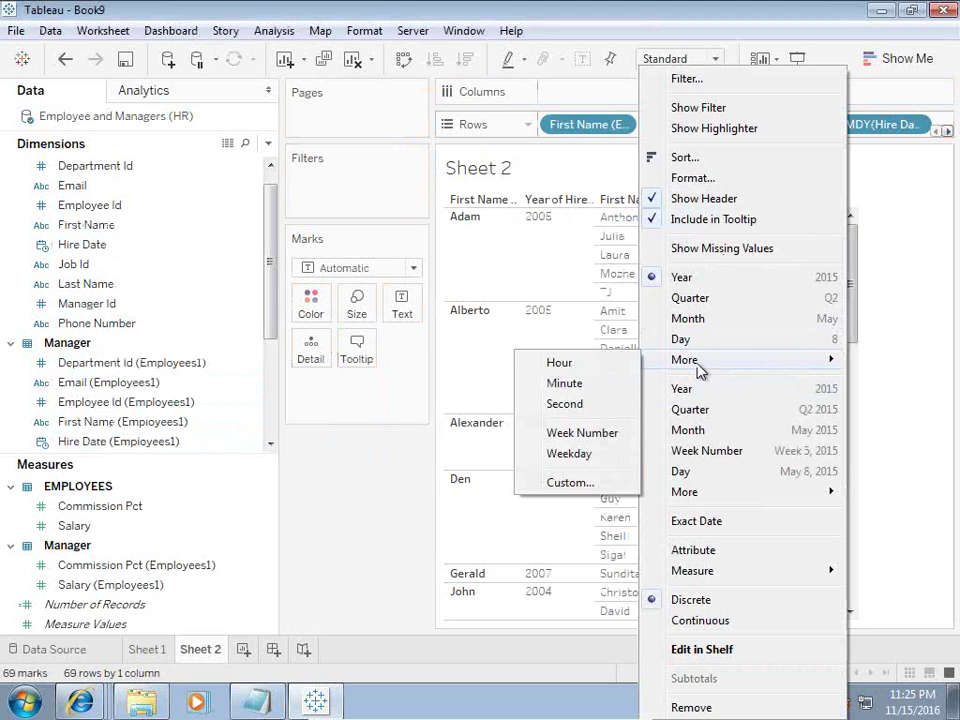
left_click(564, 484)
left_click(484, 385)
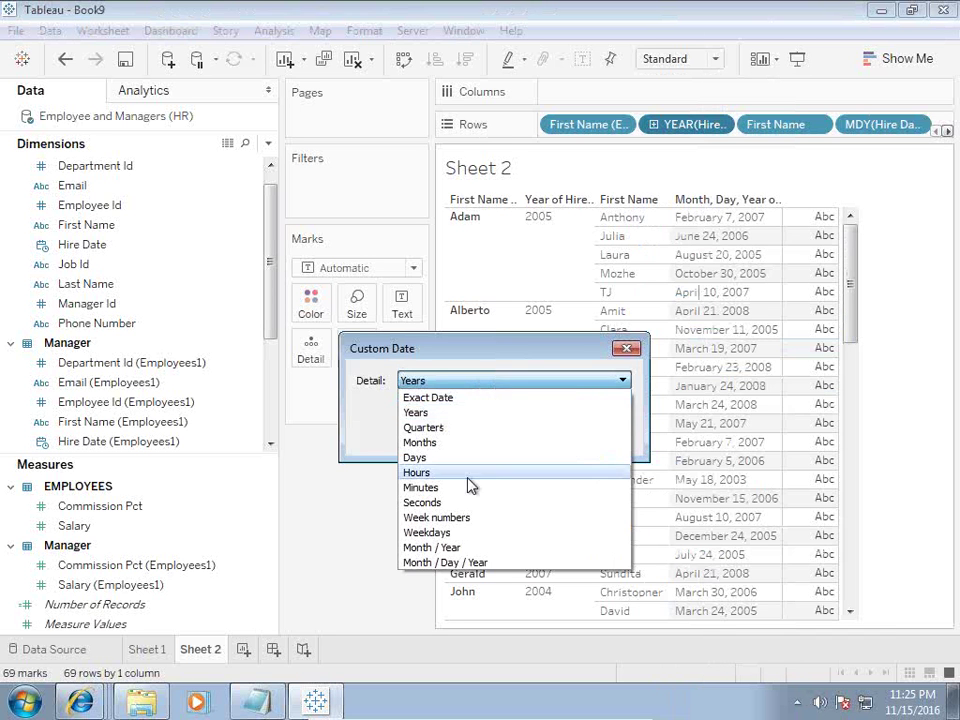
left_click(452, 564)
left_click(522, 436)
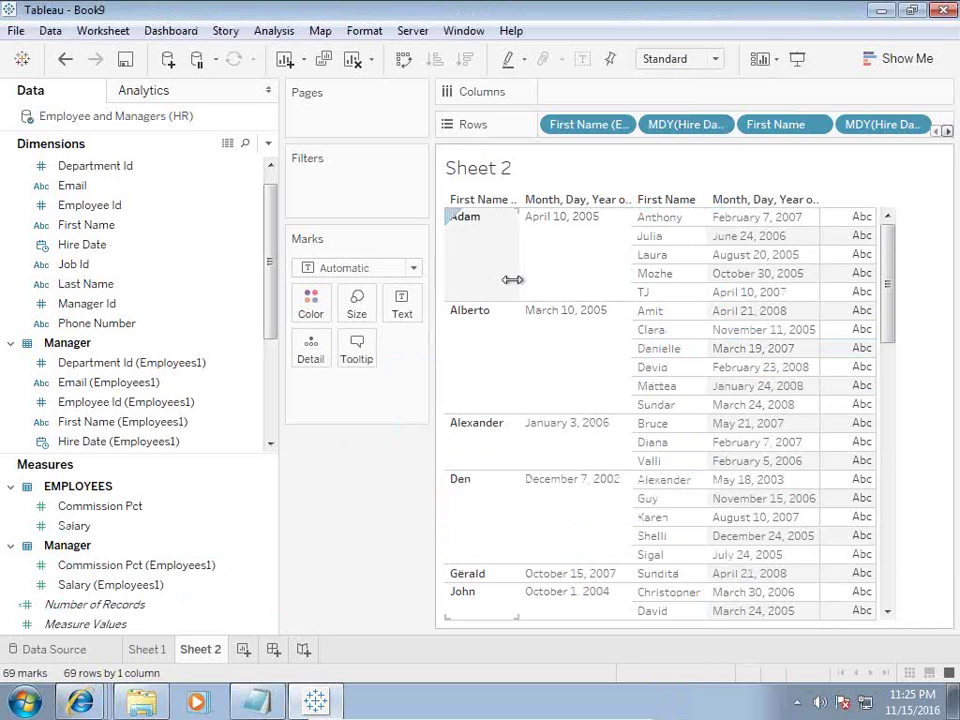
left_click(580, 255)
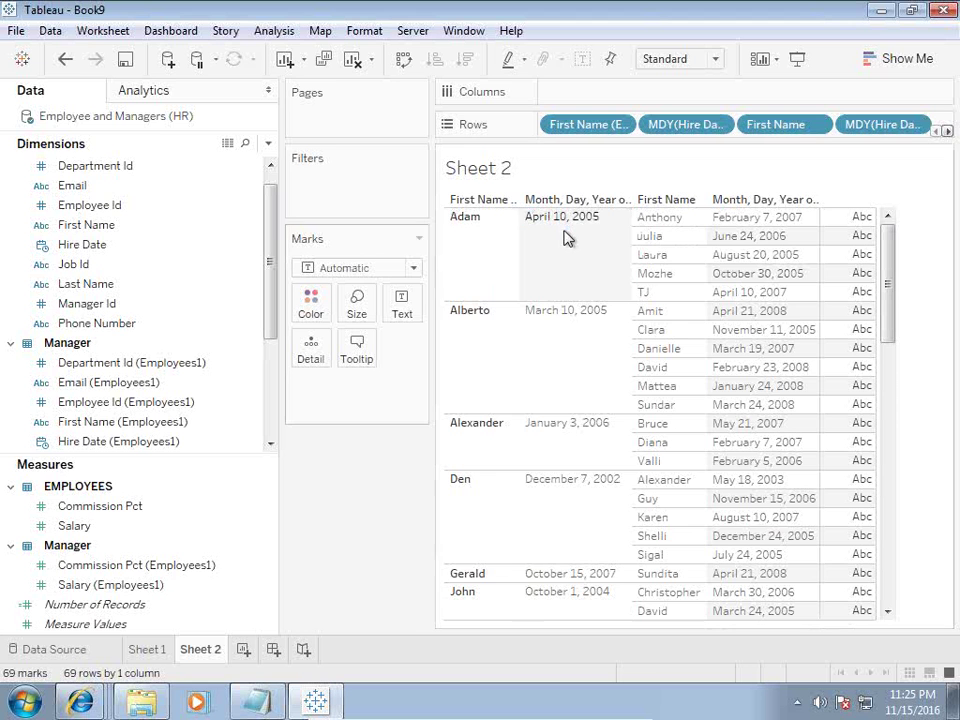
Change the Hire Date join condition to <= so employees hired on or before their manager remain.
left_click(55, 649)
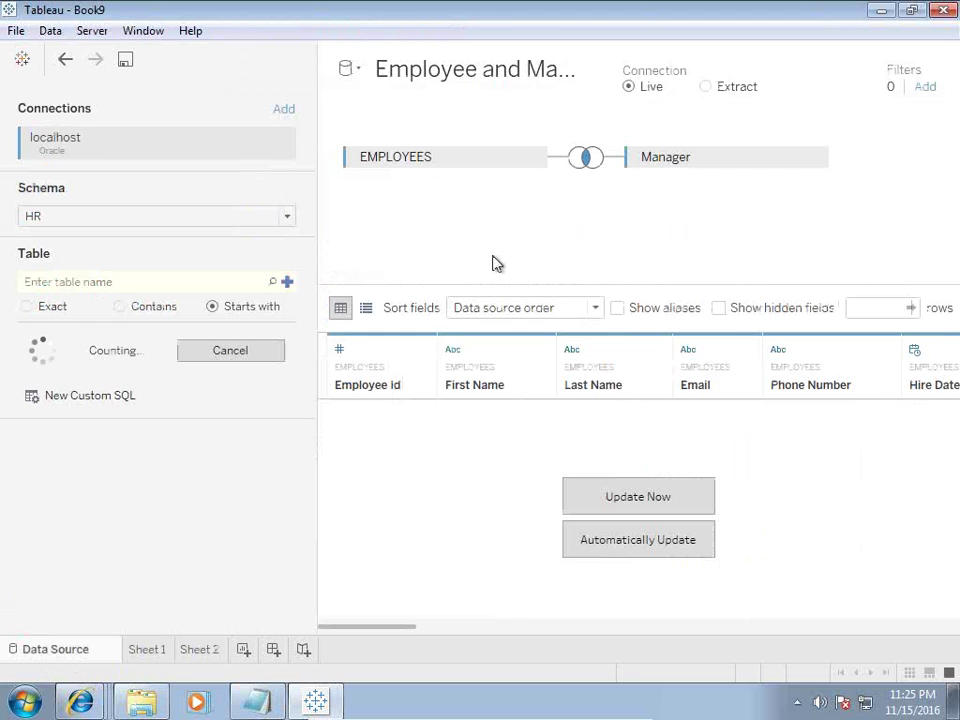
left_click(587, 158)
left_click(618, 304)
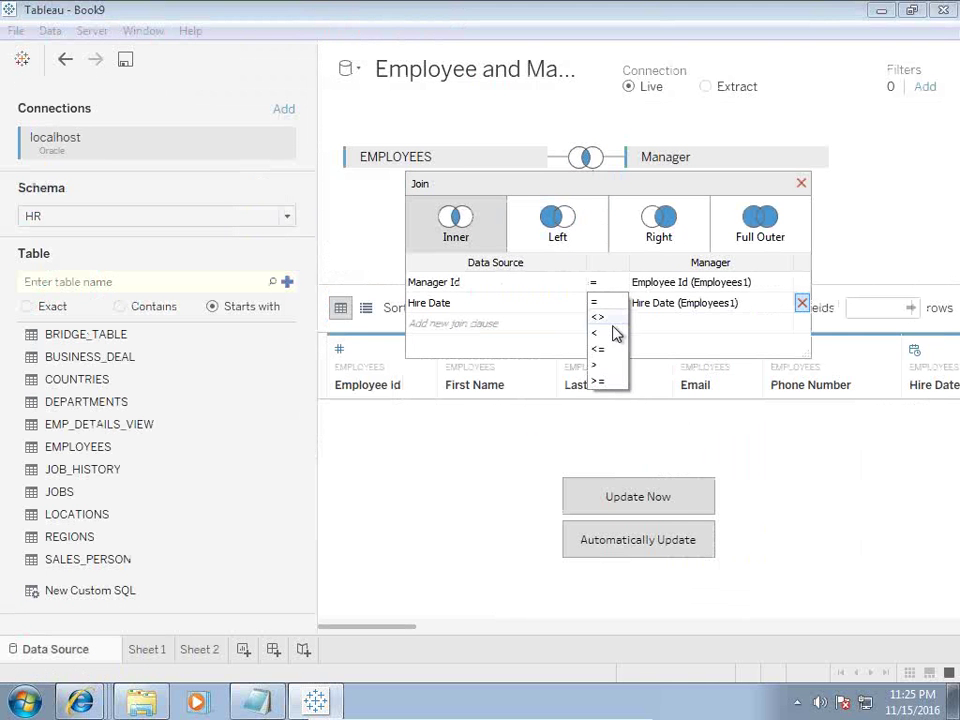
left_click(603, 351)
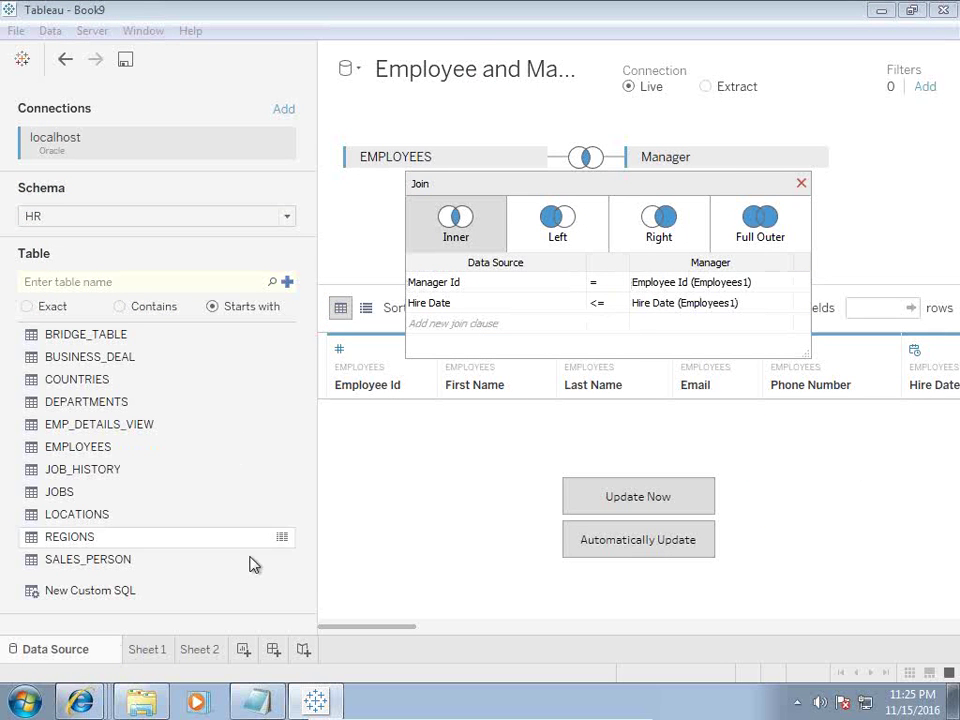
left_click(199, 650)
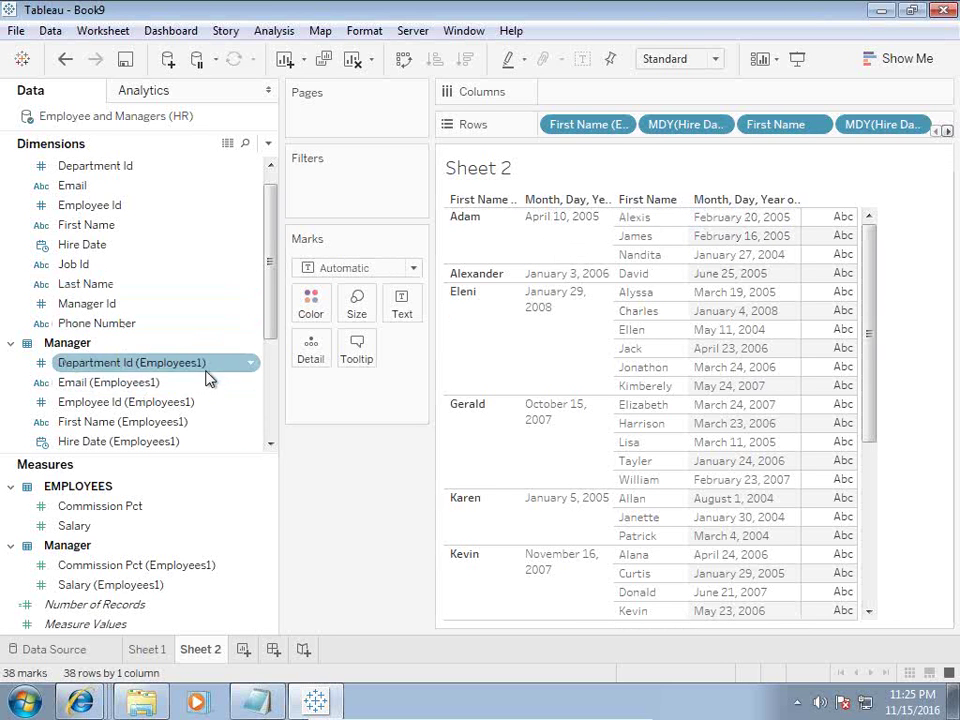
Add Salary and Salary (Employees1) to the table as side-by-side Measure Values columns.
scroll(128, 440, "down", 3)
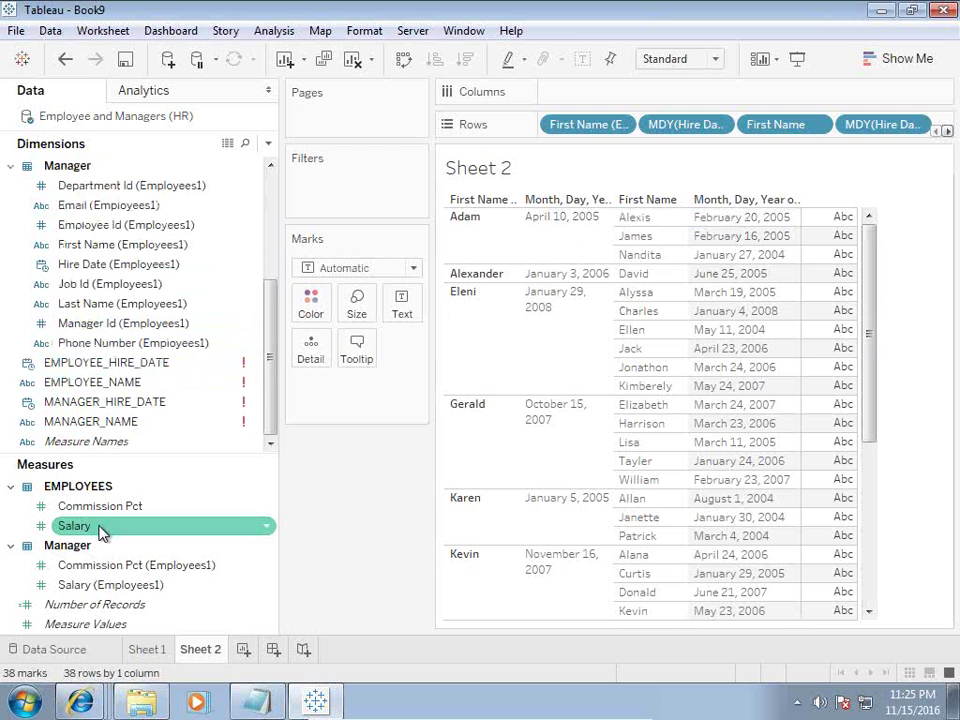
left_click_drag(103, 526, 784, 388)
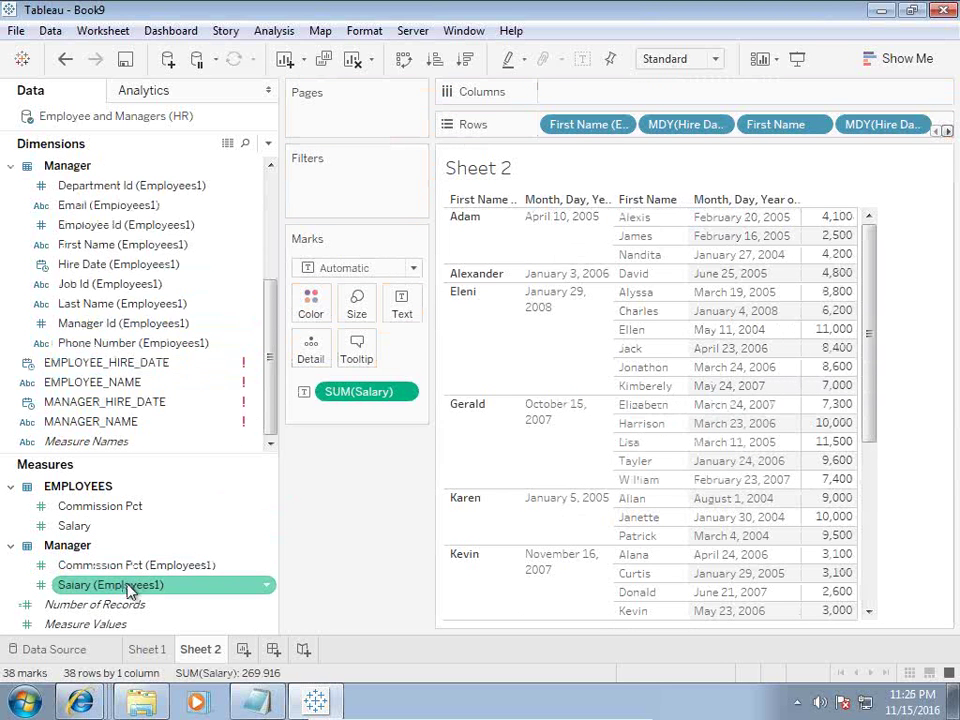
left_click_drag(133, 585, 828, 415)
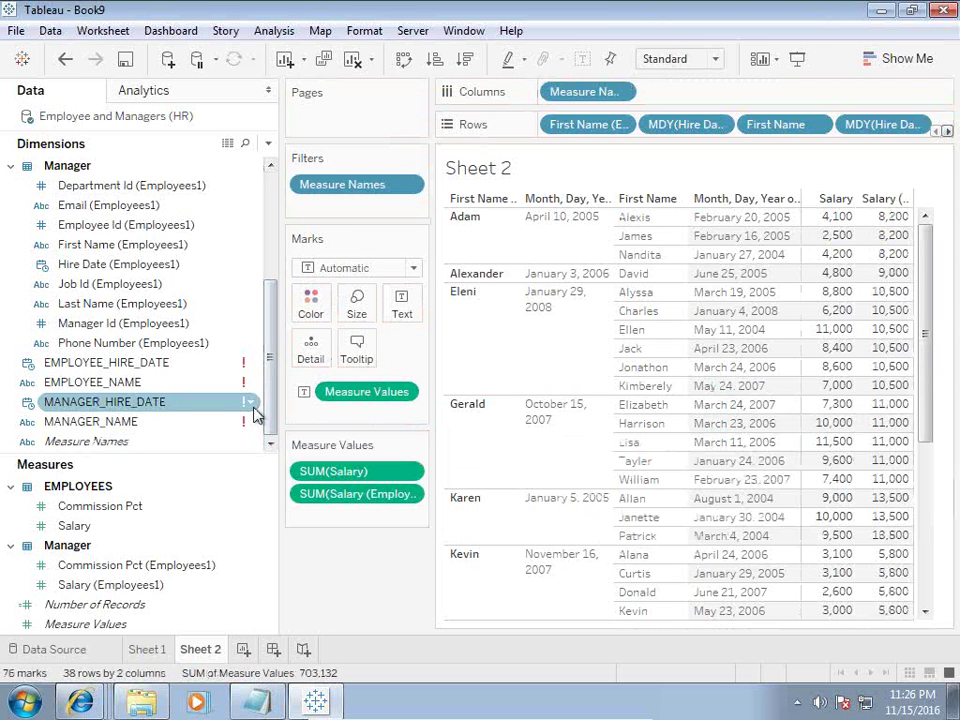
Pass through Sheet 1 to the Data Source page showing the EMPLOYEES–Manager join.
left_click(152, 650)
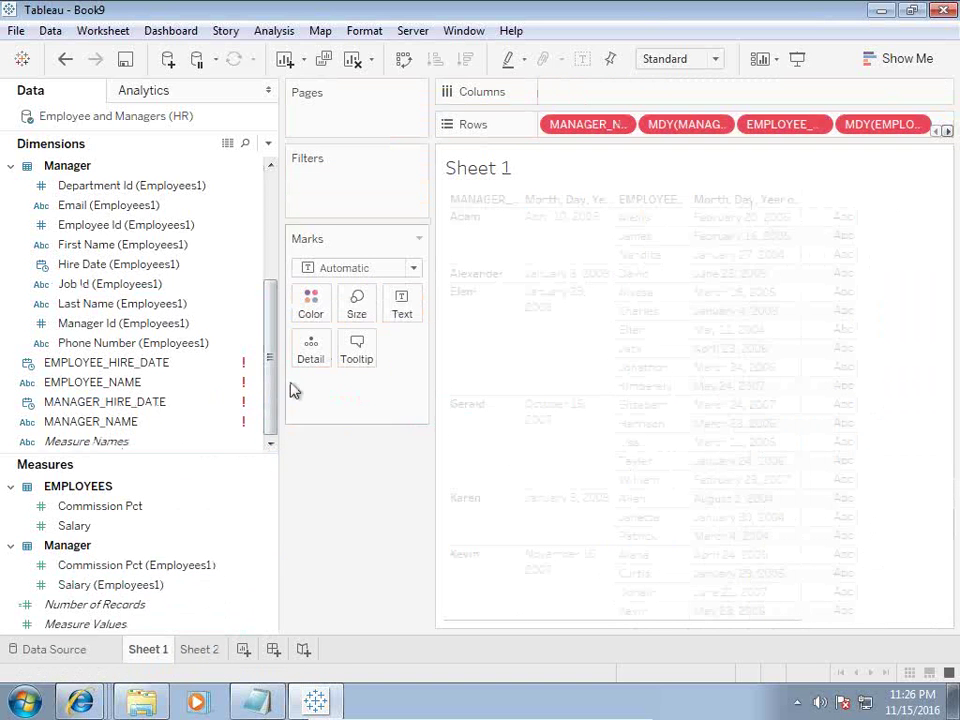
left_click(55, 650)
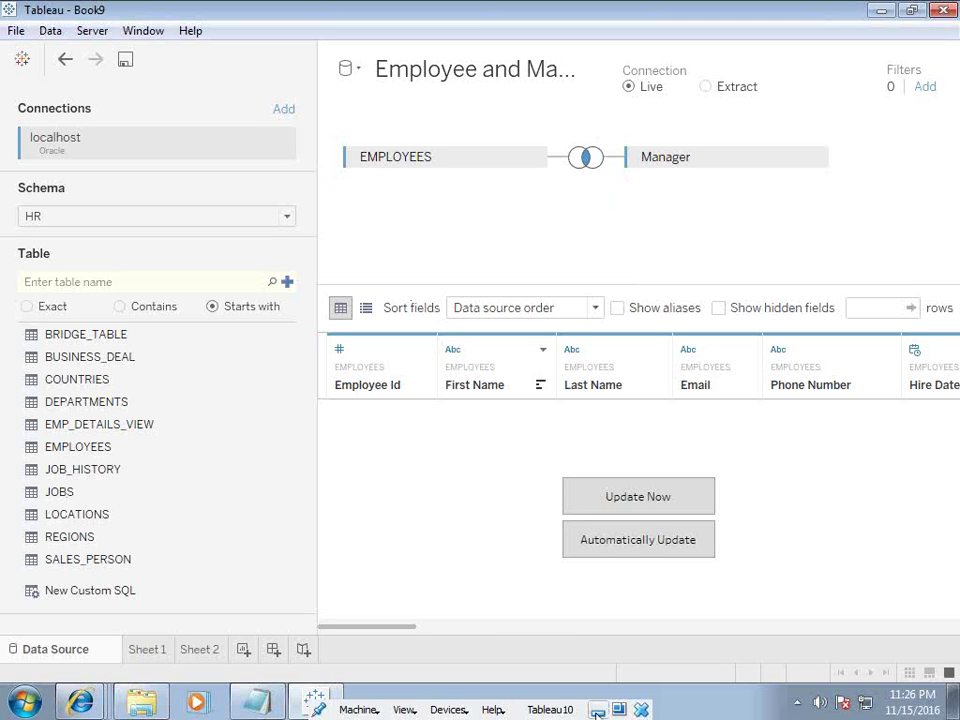
Browse the Oracle_HR_Schema deck's slides and end on slide 9, 'Any Question?'.
left_click(597, 711)
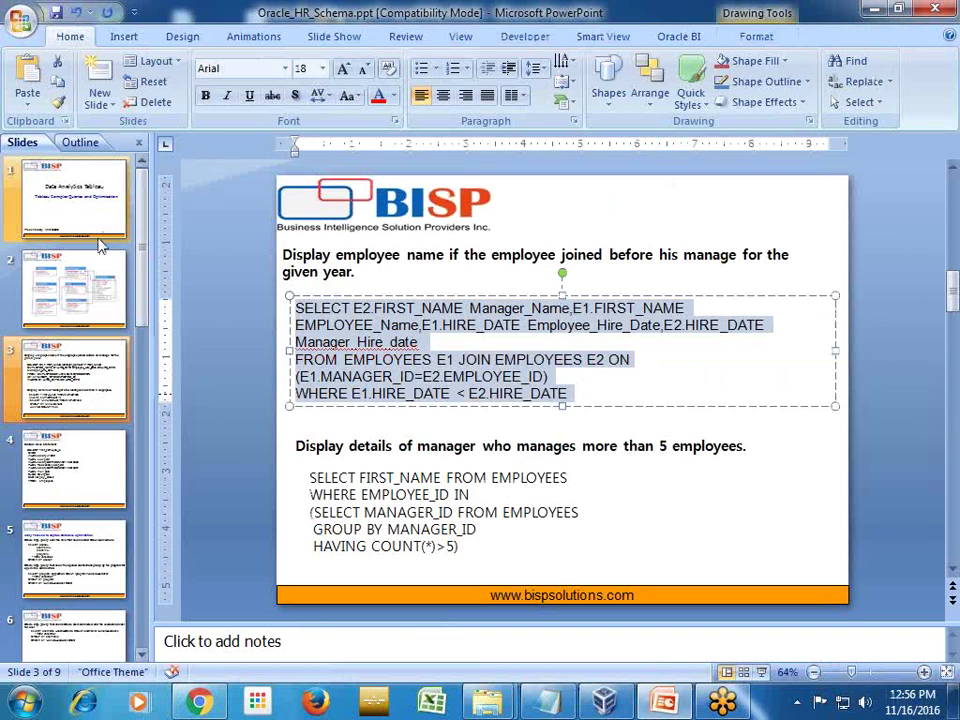
left_click(75, 287)
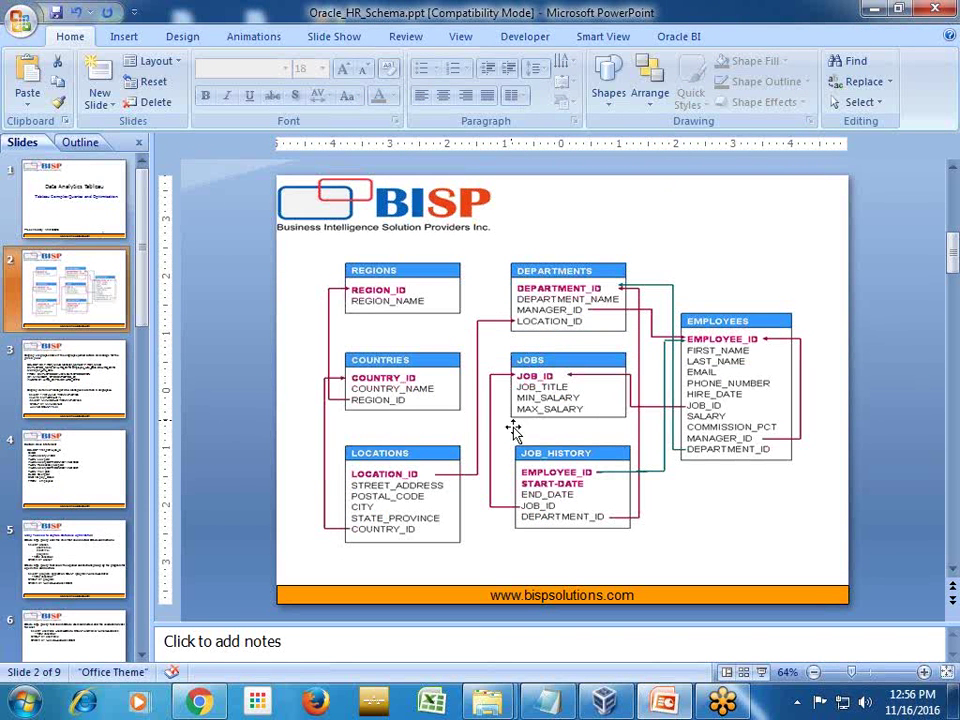
left_click(100, 406)
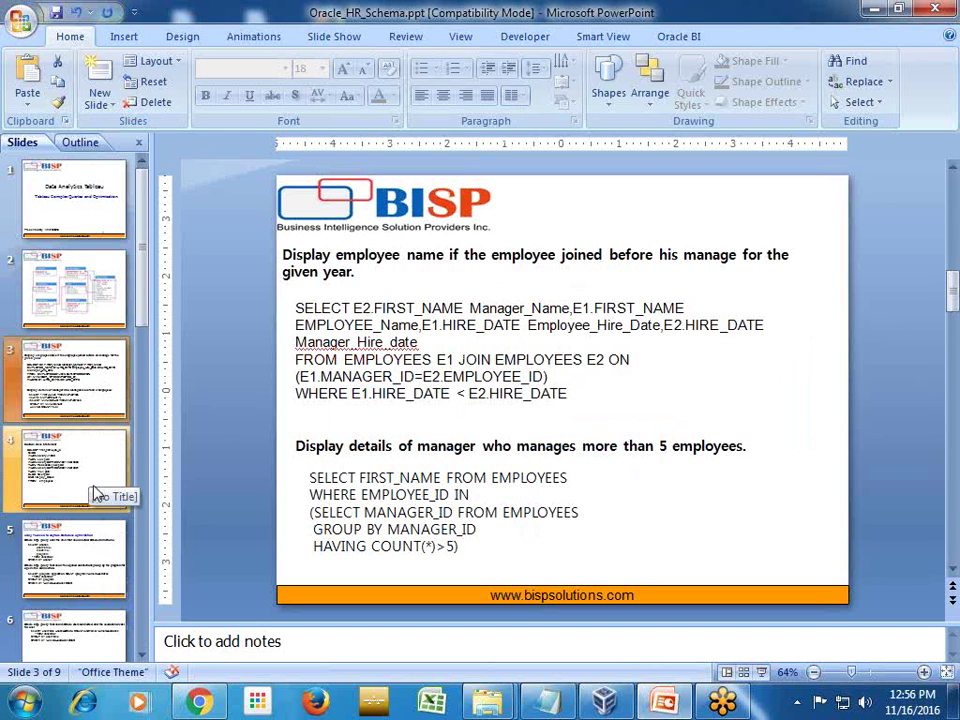
scroll(95, 493, "down", 5)
left_click(88, 547)
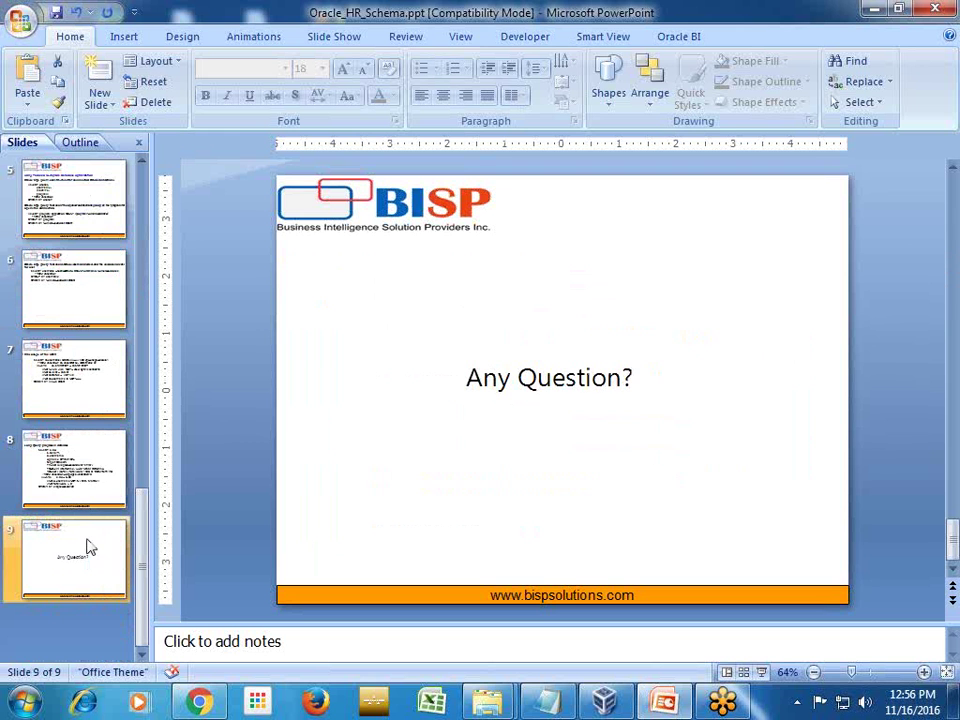